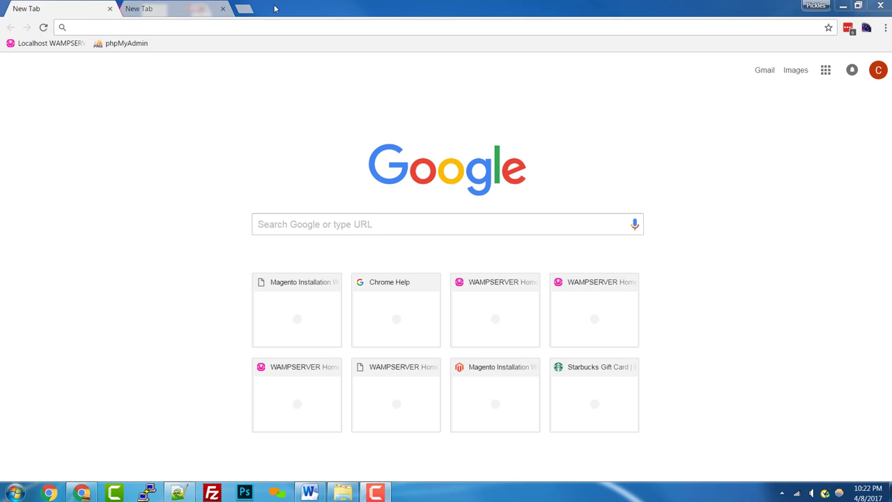
# Load magento.com in Chrome and open the Community Edition page from Products & Solutions.
pyautogui.write('magento')
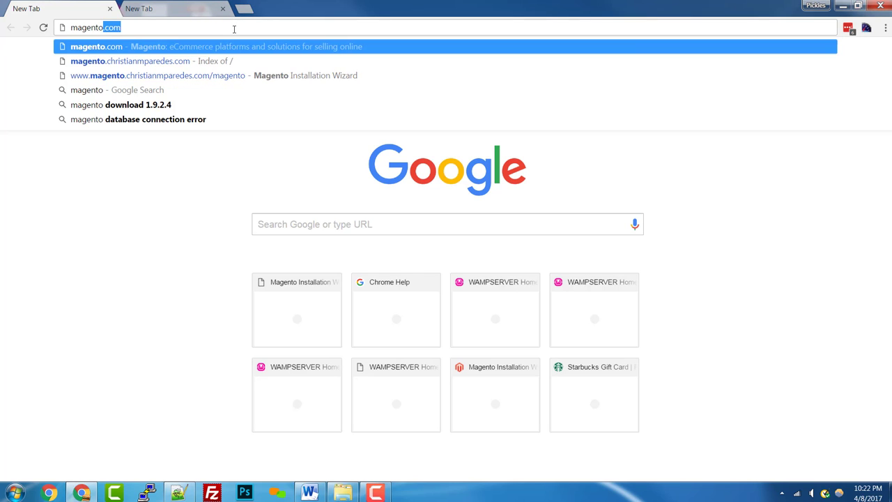
pyautogui.press('Return')
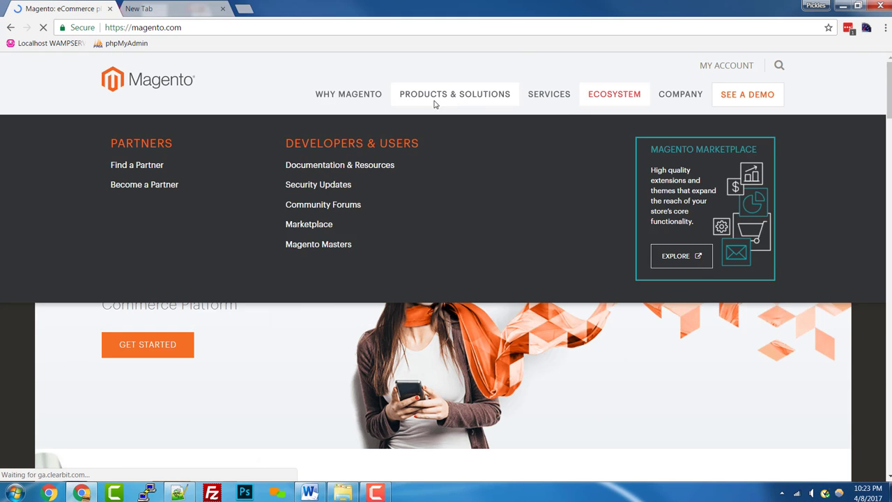
pyautogui.moveTo(429, 103)
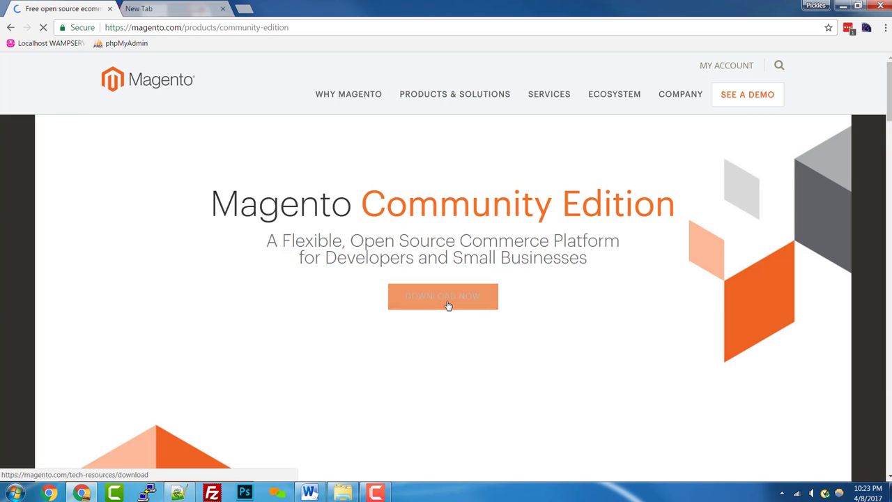
pyautogui.click(447, 304)
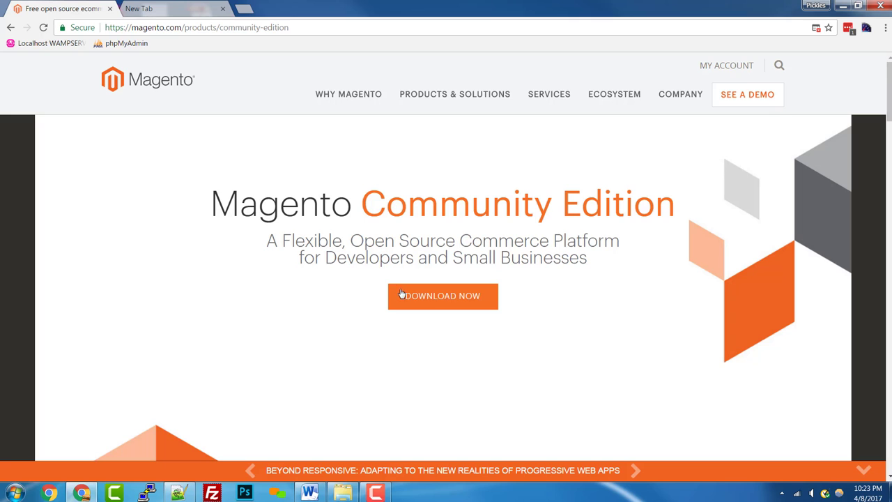
pyautogui.scroll(-3, 410, 299)
pyautogui.scroll(3, 408, 201)
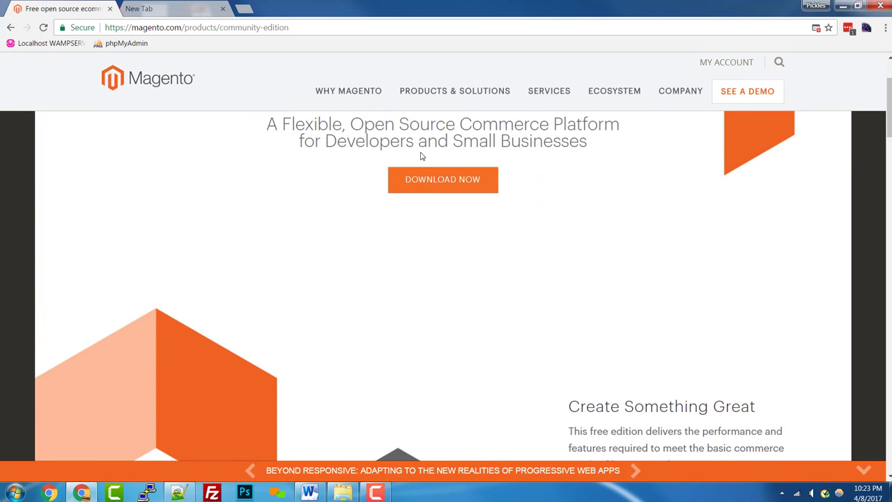
pyautogui.click(432, 191)
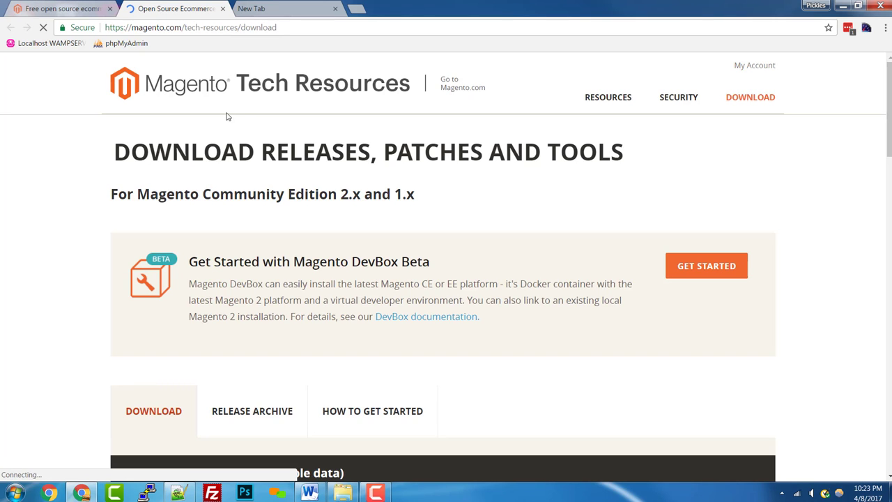
pyautogui.scroll(-3, 357, 217)
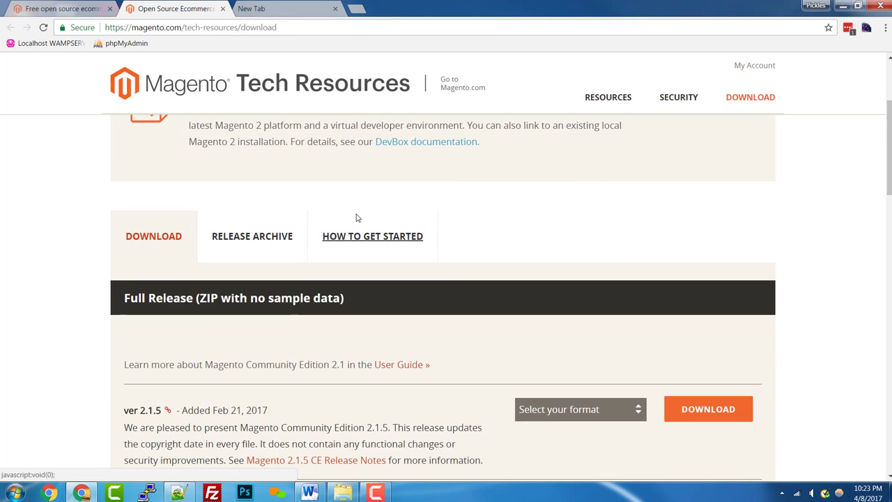
pyautogui.scroll(-2, 167, 394)
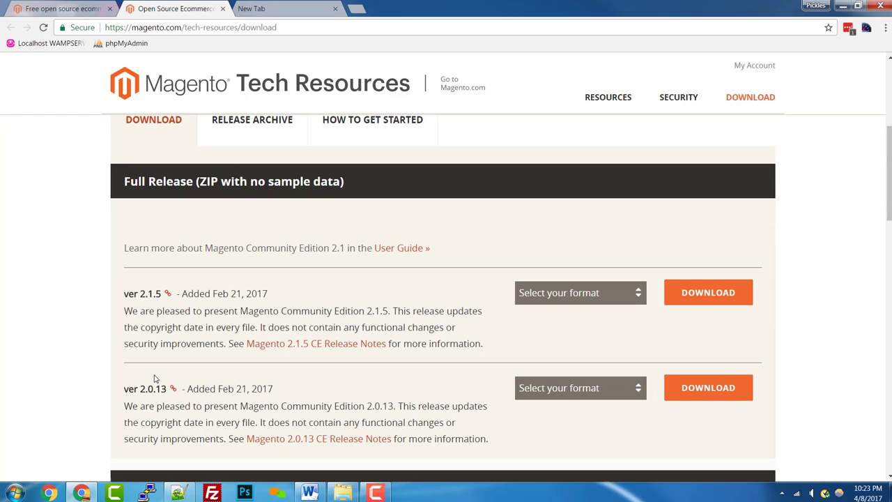
pyautogui.scroll(-2, 232, 389)
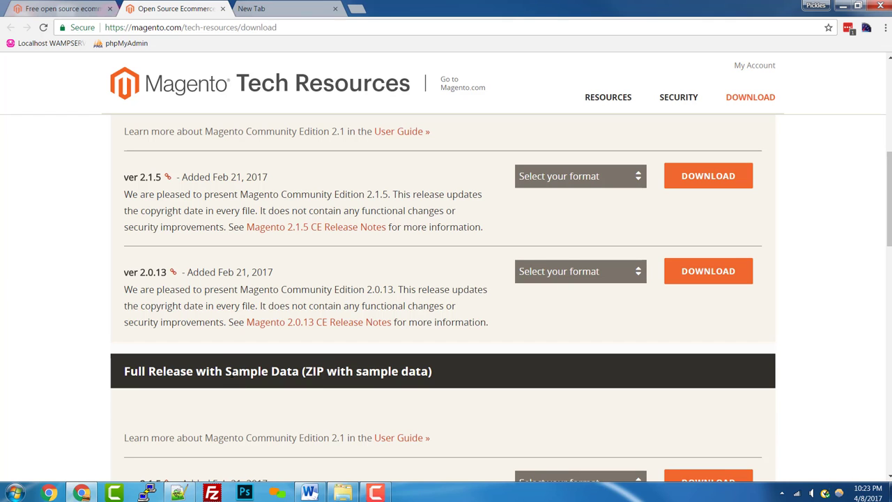
pyautogui.scroll(4, 221, 341)
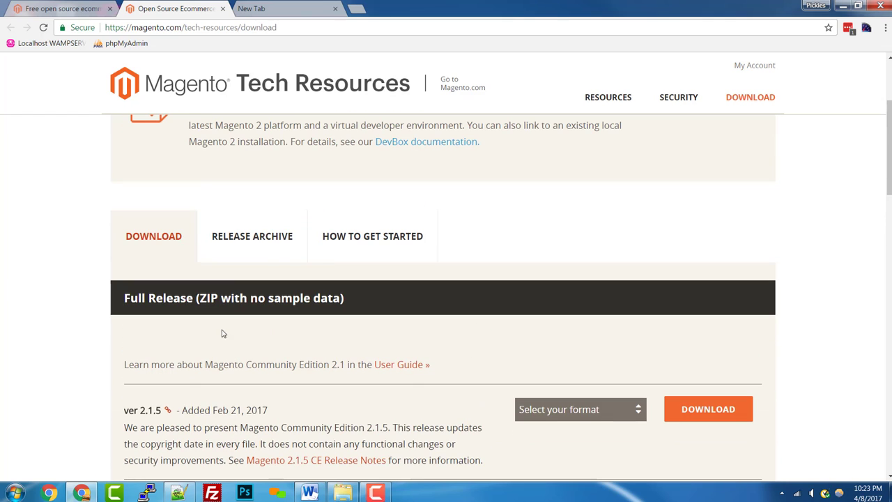
pyautogui.click(235, 245)
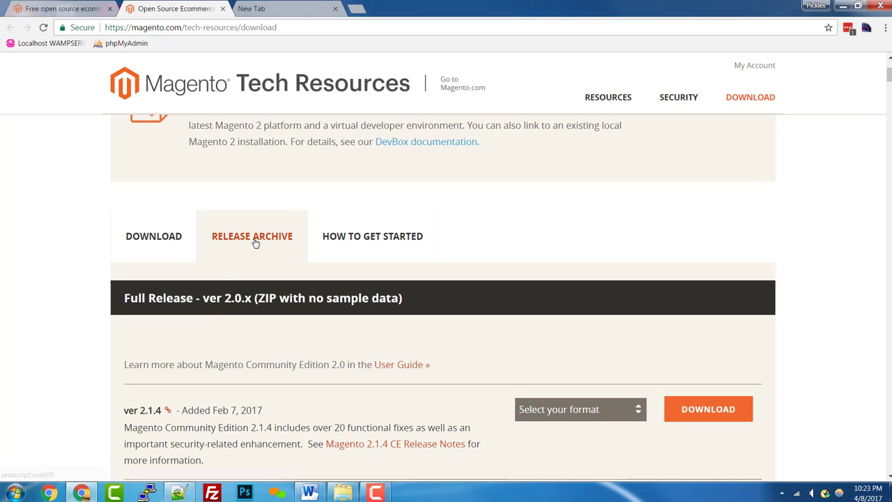
pyautogui.scroll(-10, 269, 344)
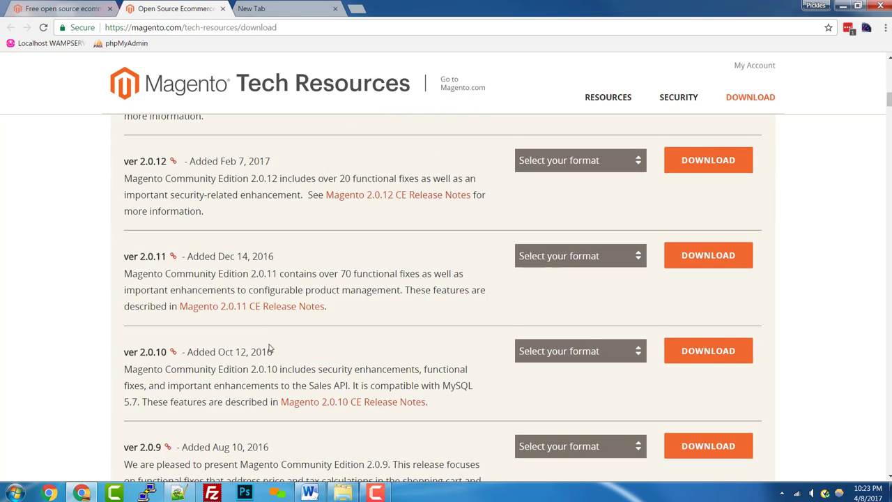
pyautogui.scroll(-15, 269, 348)
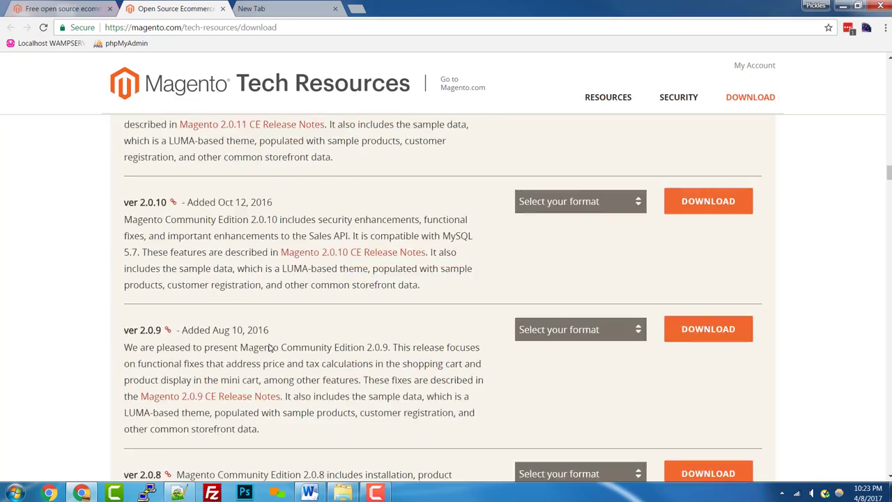
pyautogui.scroll(-20, 269, 348)
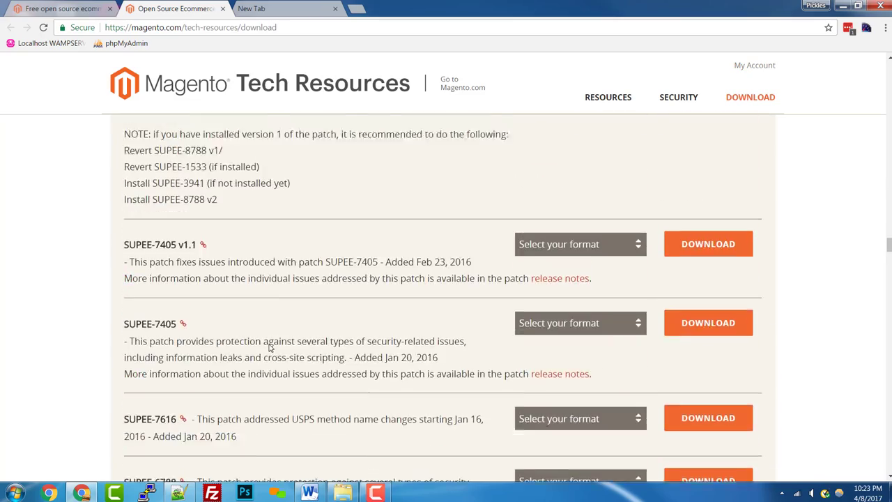
pyautogui.scroll(-15, 269, 347)
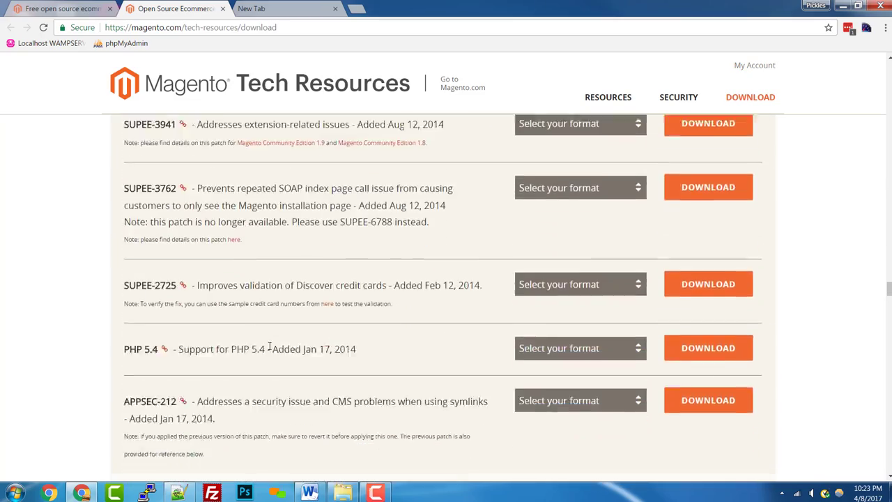
pyautogui.scroll(-12, 269, 348)
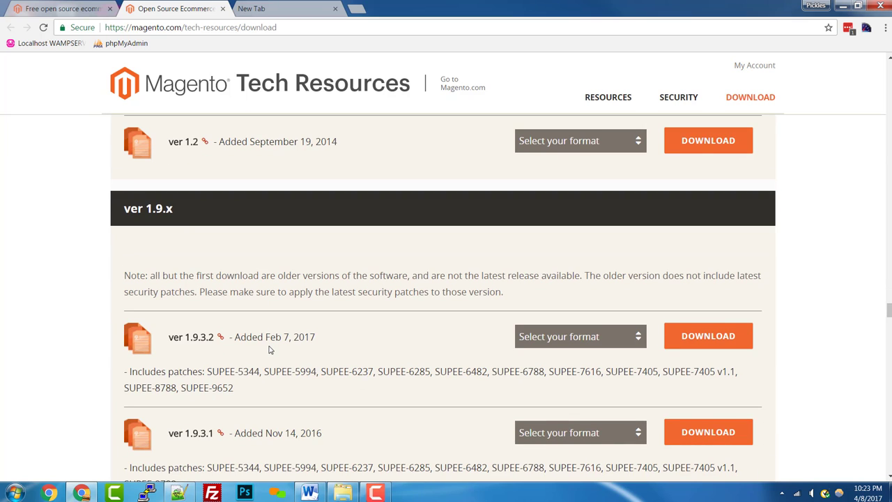
pyautogui.scroll(-1, 269, 351)
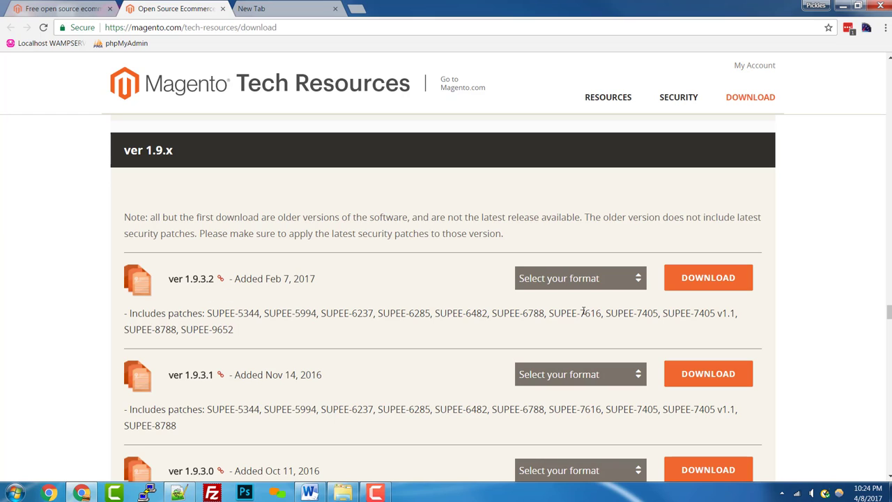
pyautogui.click(614, 285)
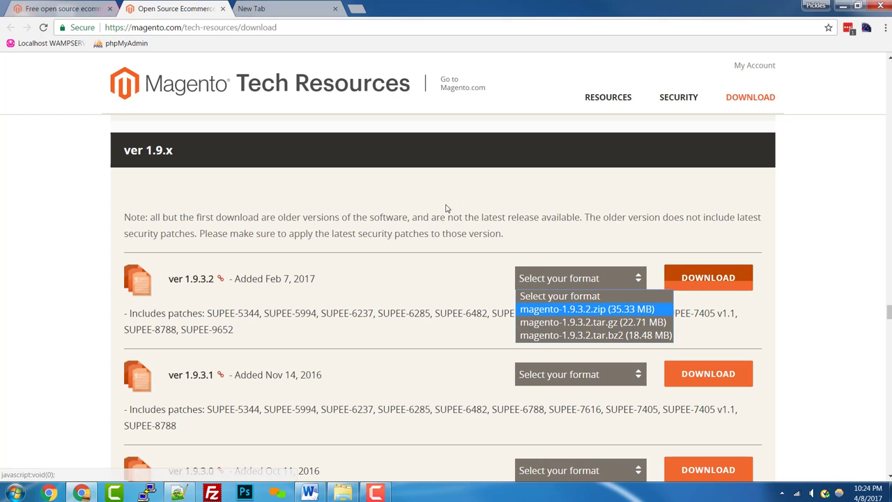
pyautogui.click(514, 209)
pyautogui.click(253, 6)
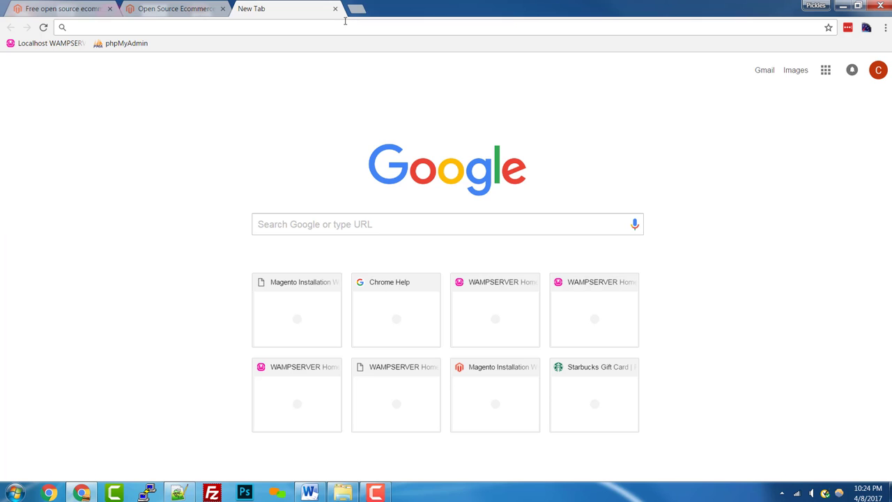
pyautogui.click(185, 7)
pyautogui.hotkey('ctrl', 'Tab')
pyautogui.click(201, 8)
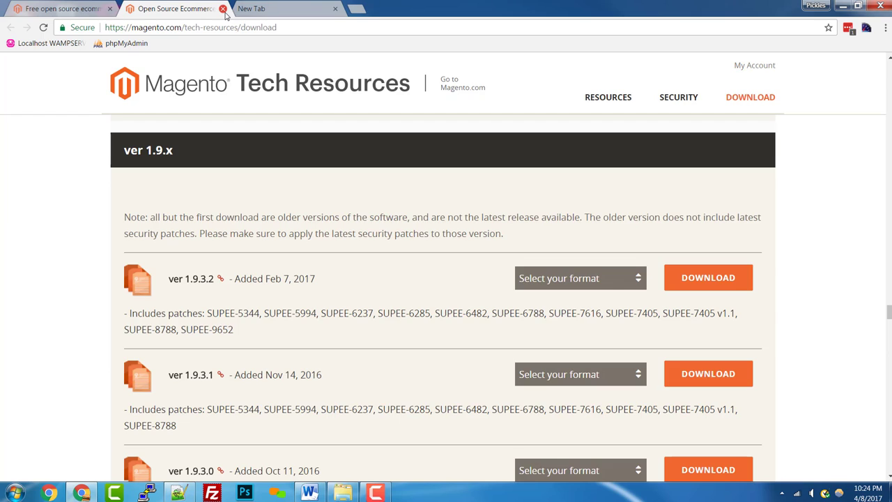
pyautogui.click(223, 9)
pyautogui.click(38, 6)
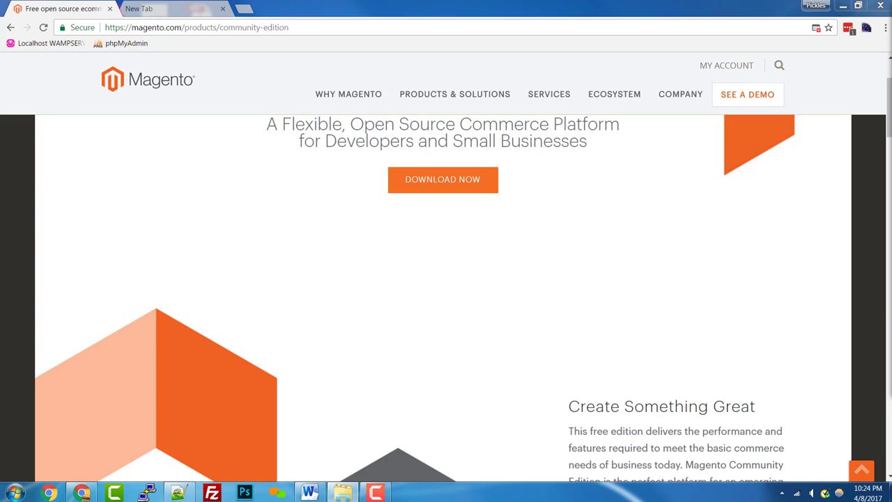
# Browse Windows Explorer from C: into wamp\www, where the Magento files are.
pyautogui.click(342, 492)
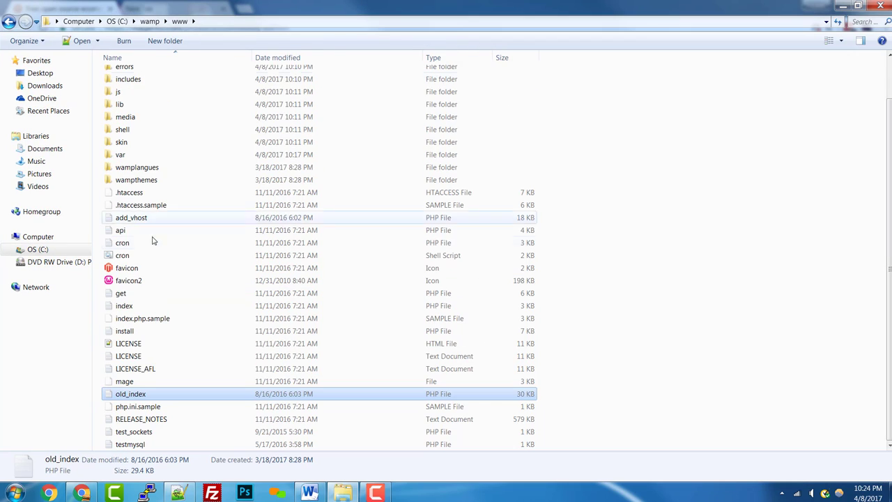
pyautogui.scroll(1, 124, 232)
pyautogui.hotkey('alt', 'Up')
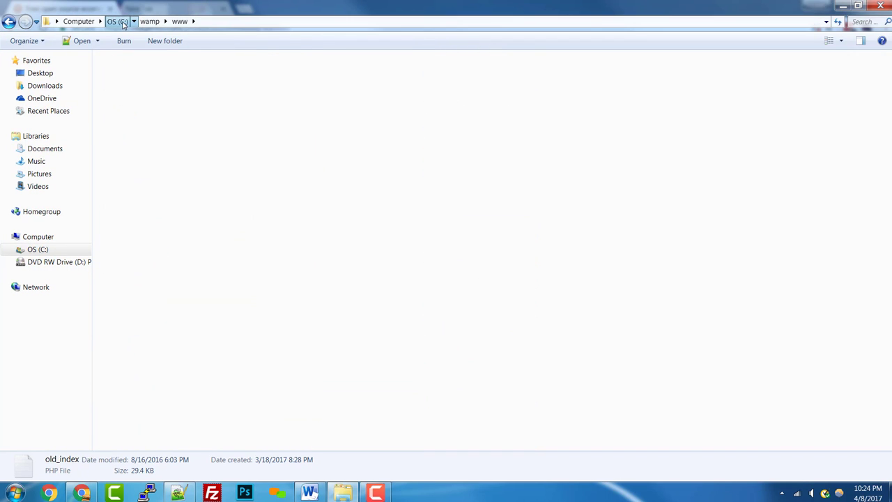
pyautogui.doubleClick(126, 227)
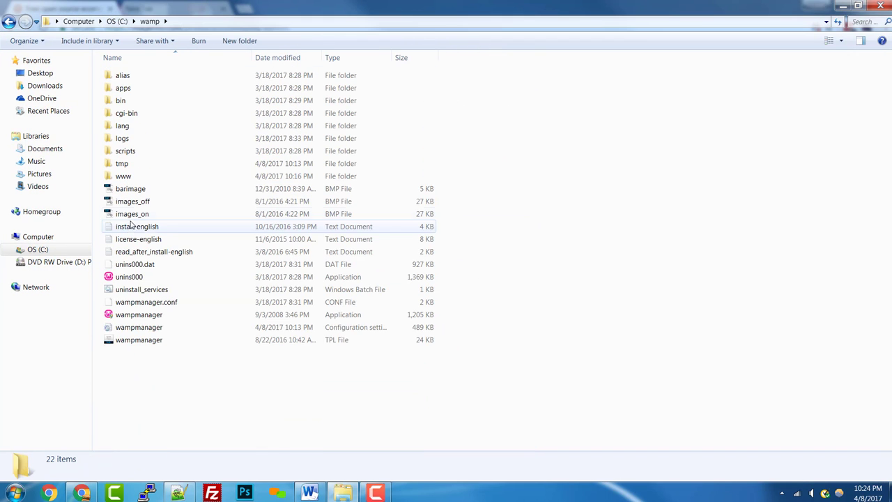
pyautogui.doubleClick(132, 179)
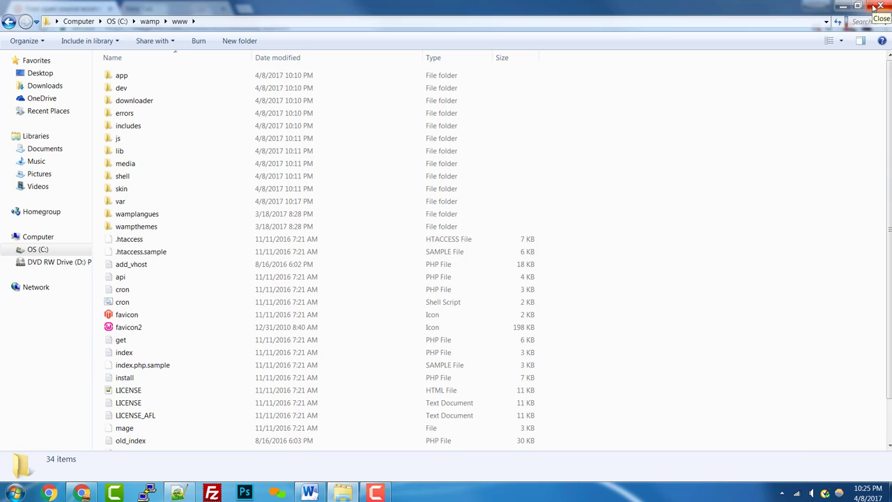
# Load the installer at localhost:8080, agree to the license terms and continue.
pyautogui.click(876, 7)
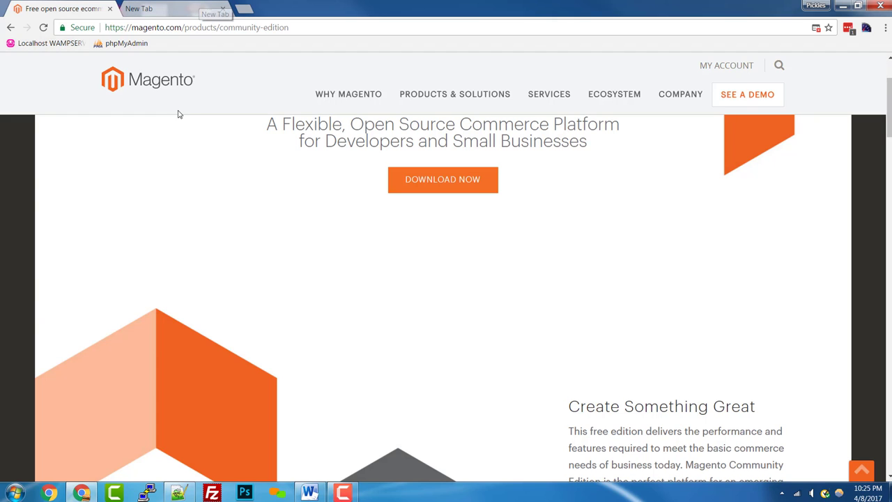
pyautogui.scroll(2, 179, 128)
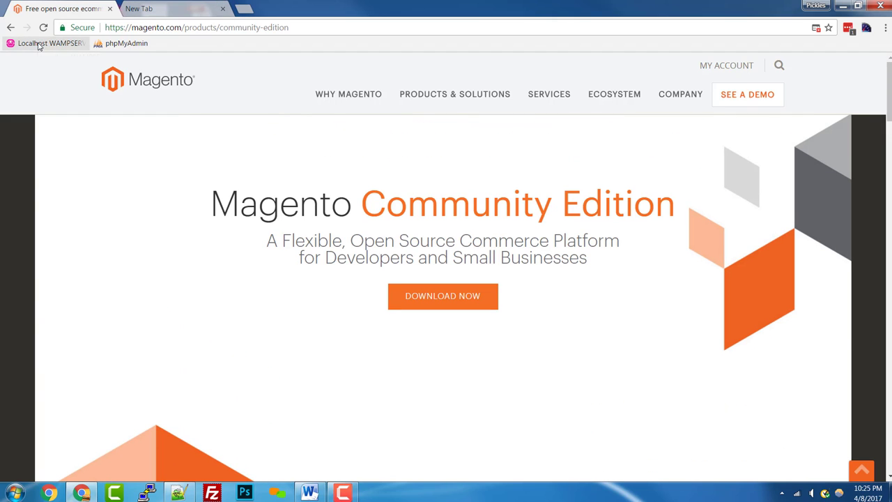
pyautogui.click(39, 45)
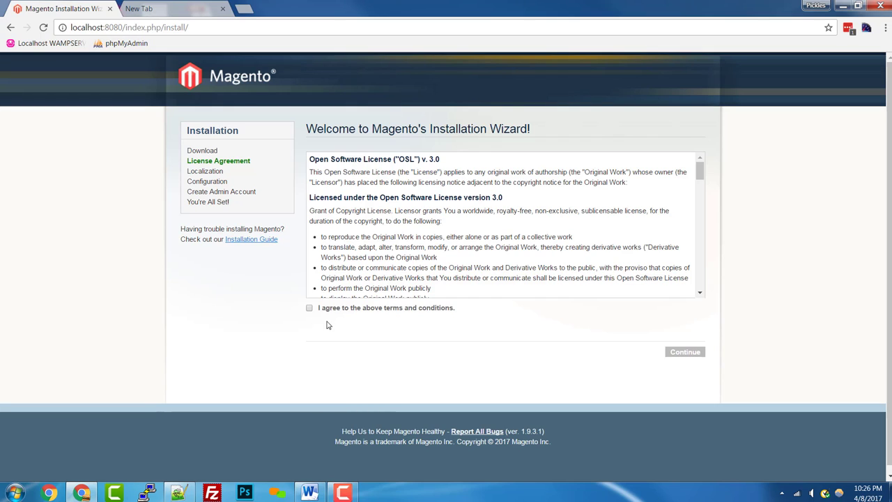
pyautogui.click(308, 308)
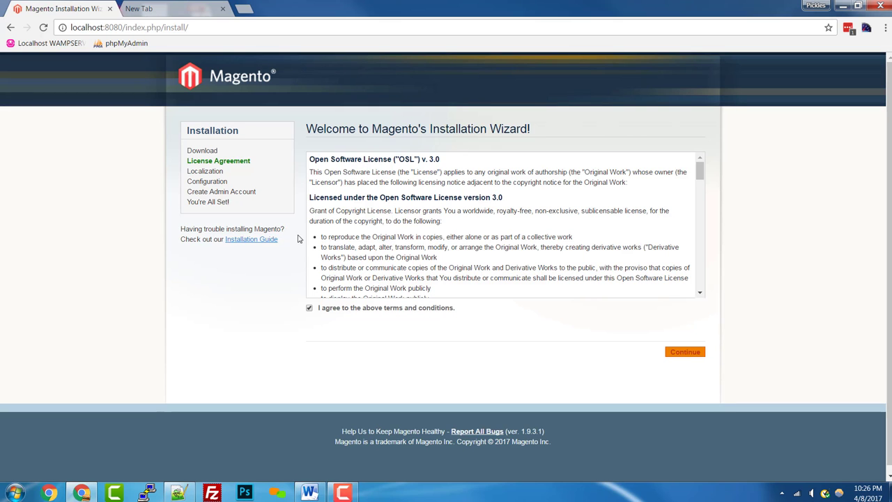
pyautogui.scroll(-15, 474, 249)
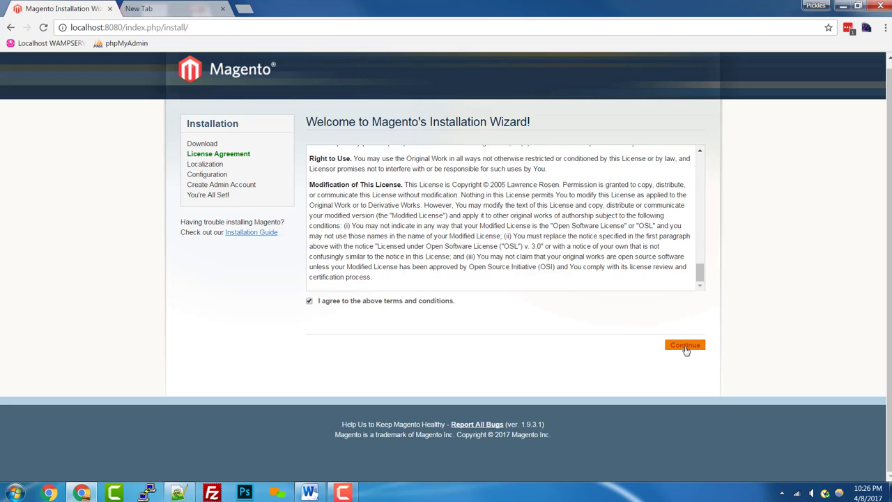
pyautogui.click(683, 346)
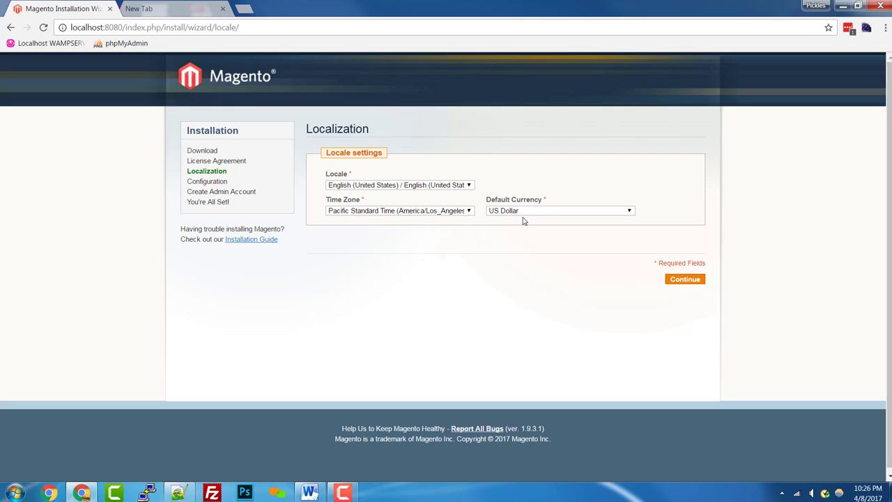
# Accept English (United States), Pacific time and US Dollar locale, then go to the blank tab.
pyautogui.click(676, 281)
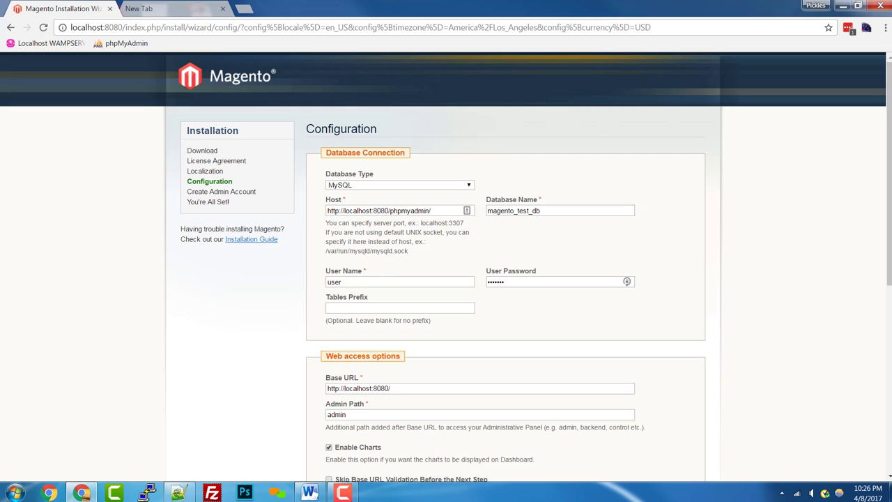
pyautogui.moveTo(882, 231)
pyautogui.mouseDown()
pyautogui.moveTo(882, 342)
pyautogui.moveTo(882, 231)
pyautogui.mouseUp()
pyautogui.click(175, 11)
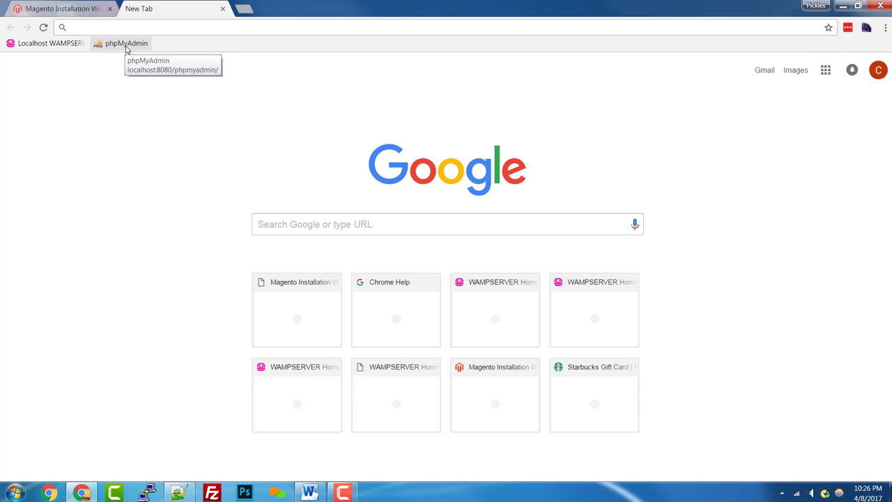
# Log in to phpMyAdmin as root and create an empty database named magento_test.
pyautogui.click(125, 46)
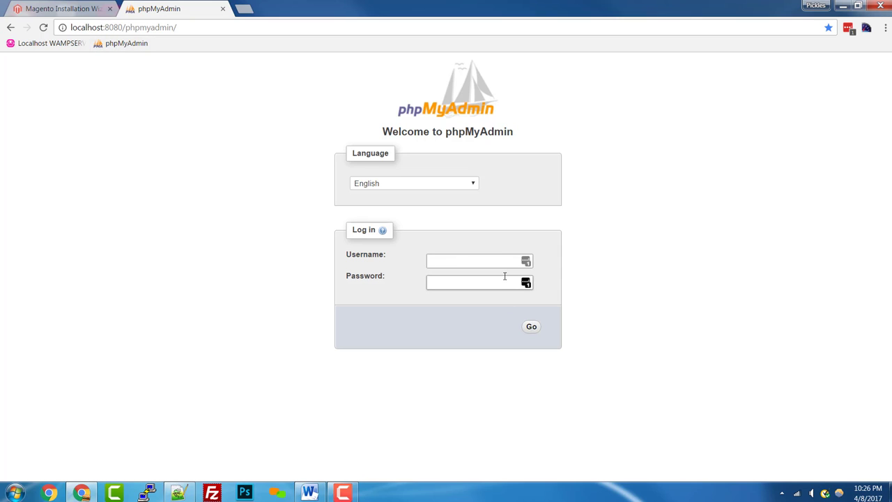
pyautogui.write('root')
pyautogui.click(529, 327)
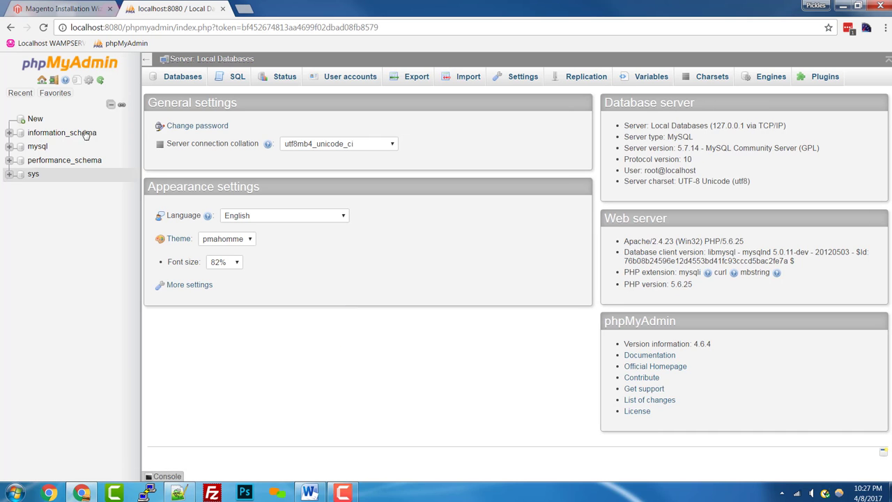
pyautogui.click(38, 120)
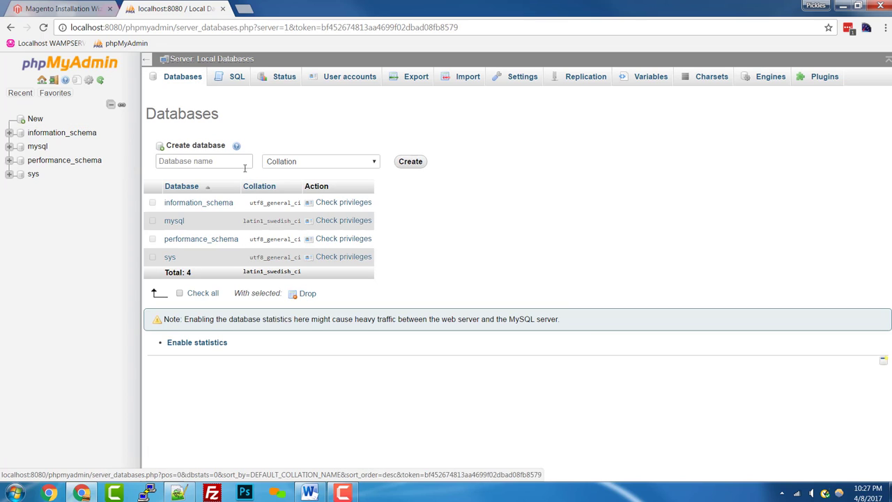
pyautogui.click(229, 160)
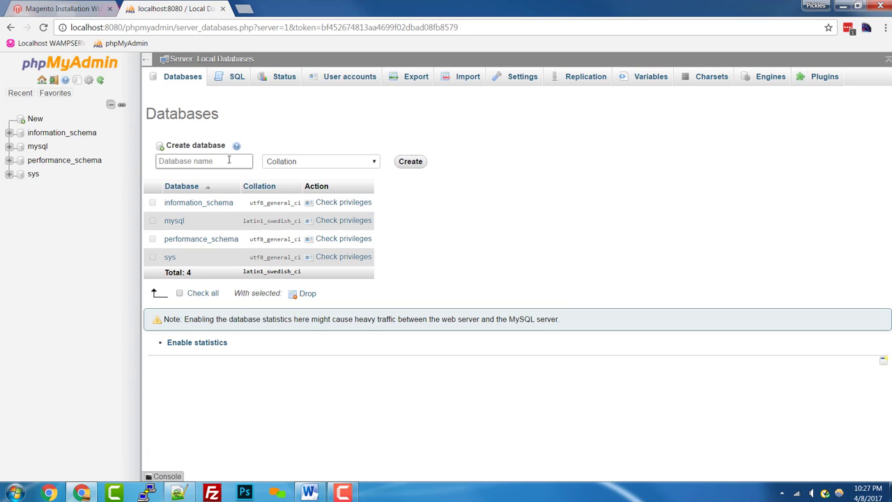
pyautogui.write('magento_test')
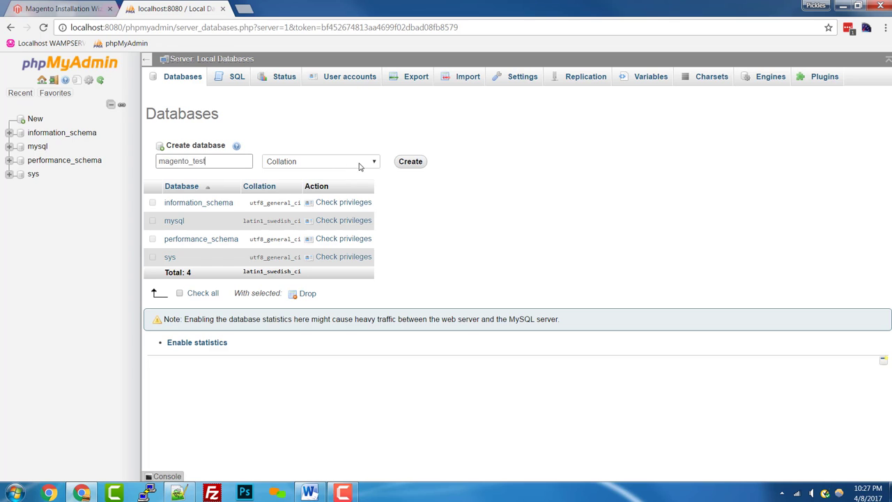
pyautogui.click(418, 163)
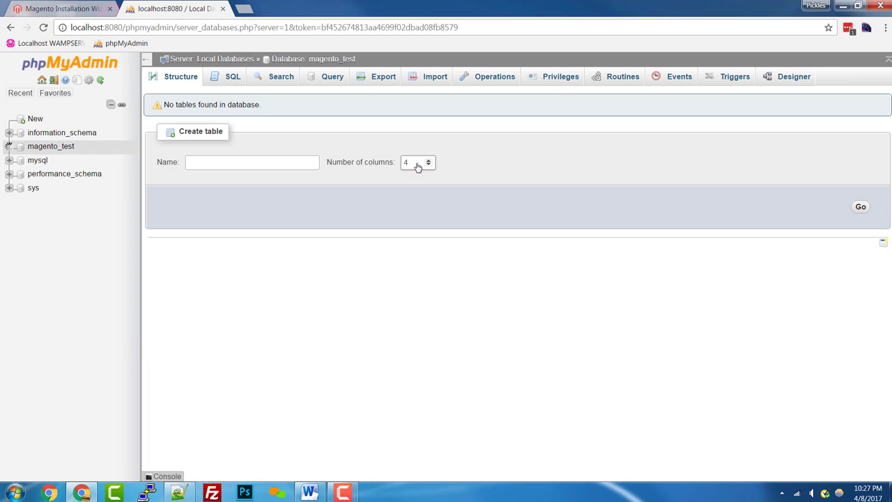
# Start a new user account user1 for magento_test, entering its password twice.
pyautogui.click(565, 80)
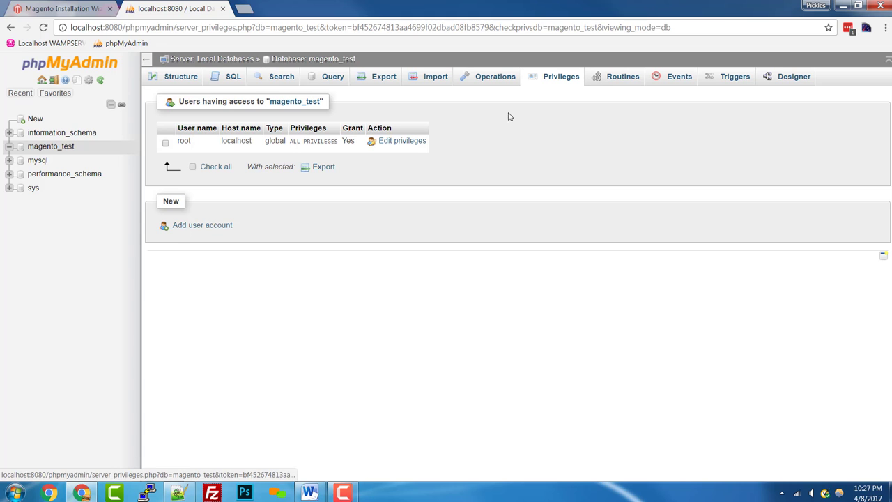
pyautogui.click(207, 226)
pyautogui.click(362, 178)
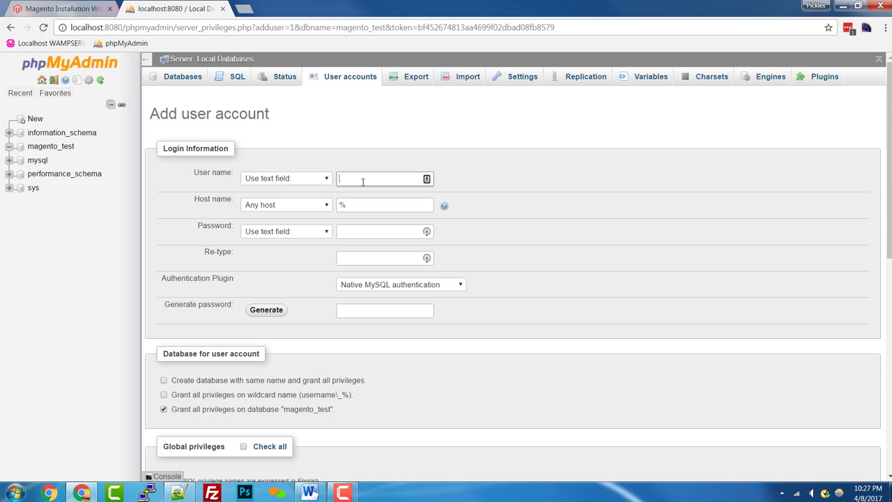
pyautogui.write('user1')
pyautogui.press('Tab')
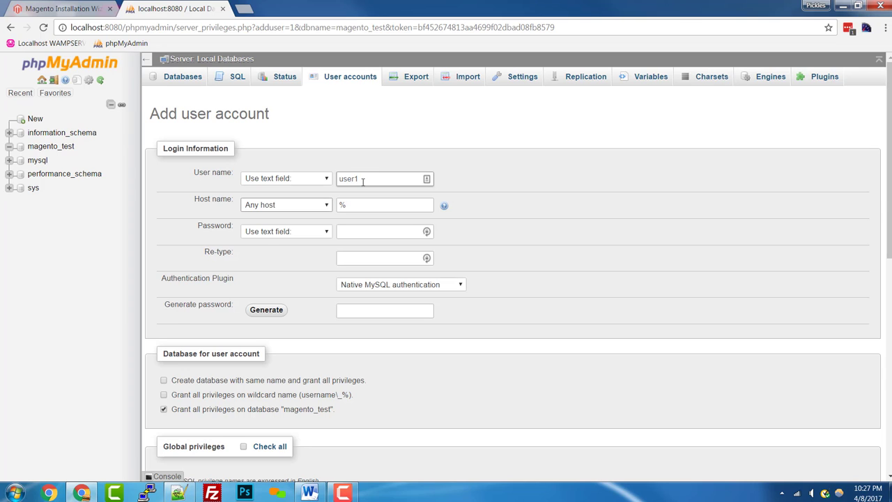
pyautogui.click(359, 237)
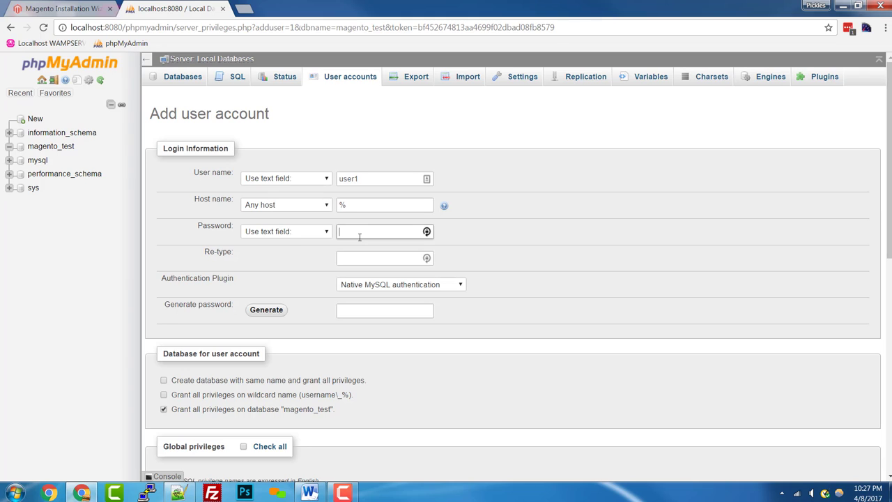
pyautogui.write('********')
pyautogui.press('Tab')
pyautogui.write('*********')
# Keep all privileges on magento_test, create the account, and dismiss the save-password prompts.
pyautogui.scroll(-2, 270, 270)
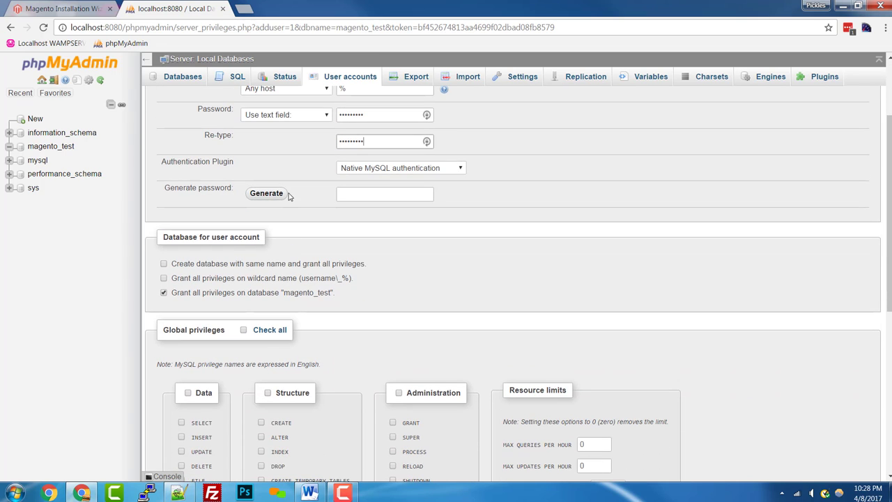
pyautogui.scroll(-2, 285, 198)
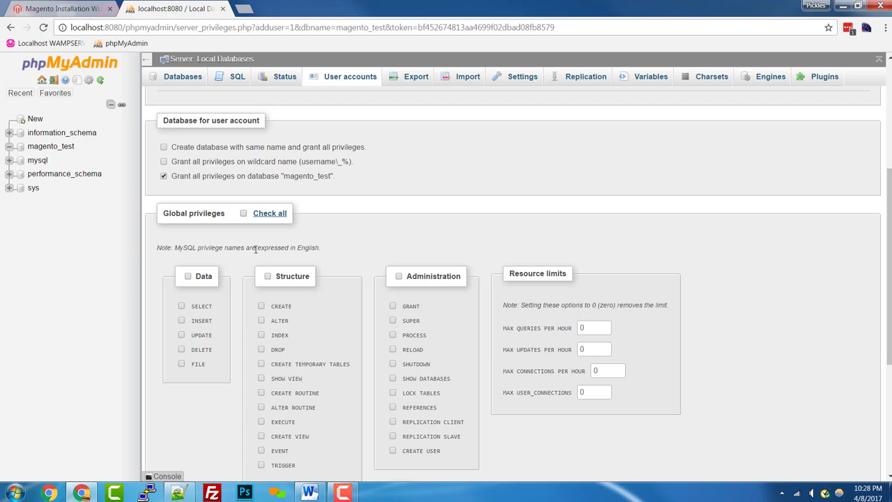
pyautogui.scroll(-1, 251, 250)
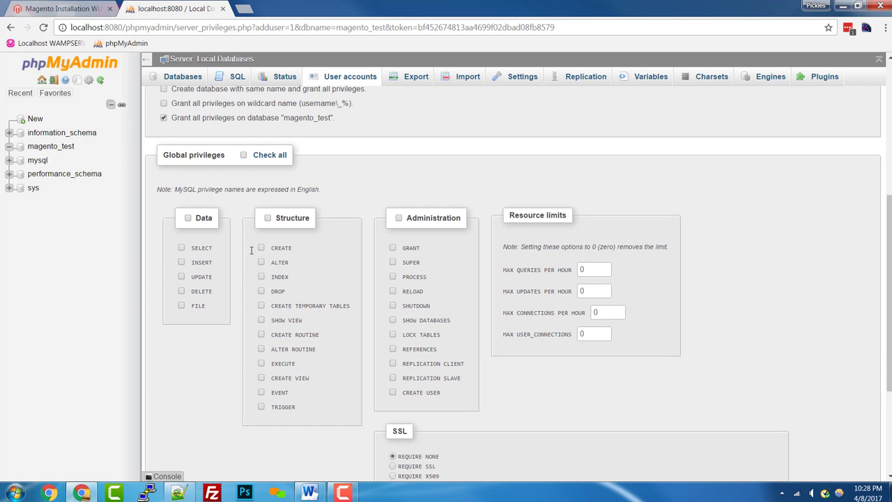
pyautogui.scroll(1, 250, 249)
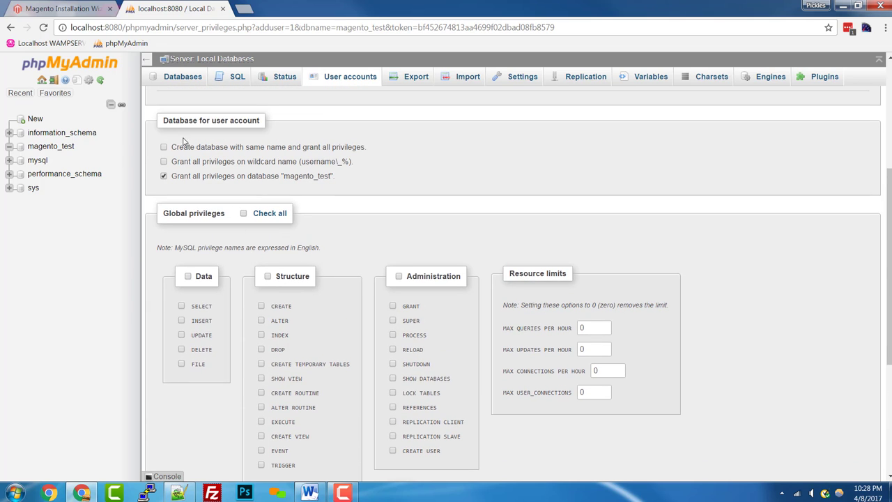
pyautogui.scroll(-3, 314, 383)
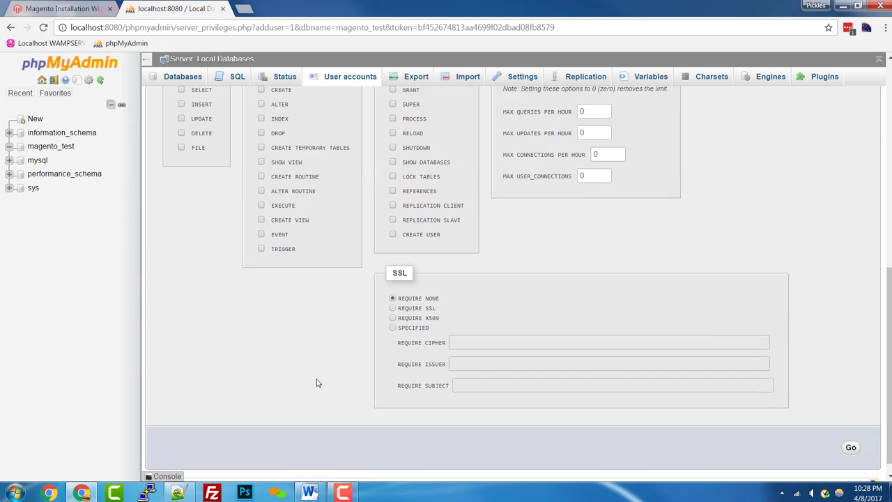
pyautogui.scroll(2, 398, 395)
pyautogui.scroll(-2, 627, 411)
pyautogui.click(851, 430)
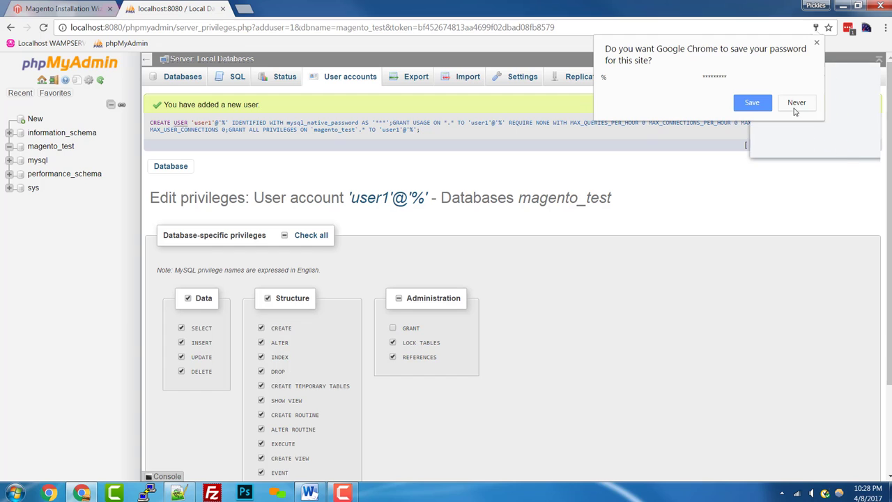
pyautogui.click(796, 104)
pyautogui.click(788, 142)
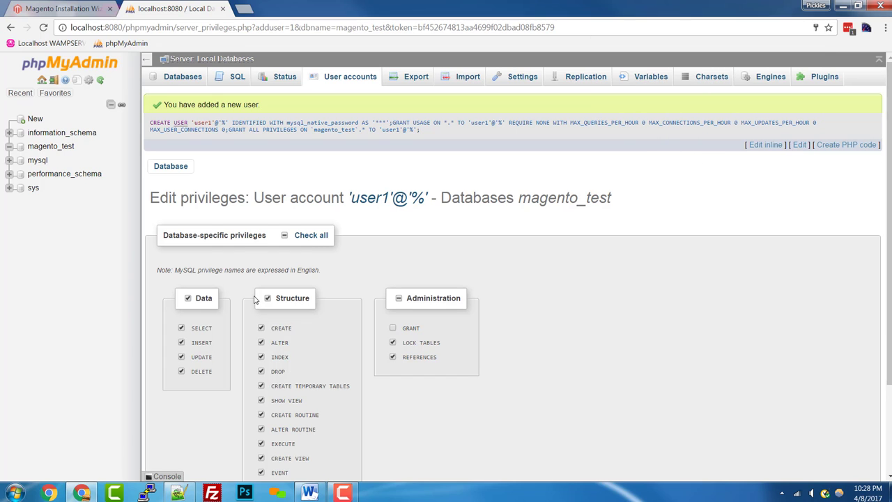
pyautogui.scroll(-3, 255, 300)
pyautogui.scroll(1, 256, 300)
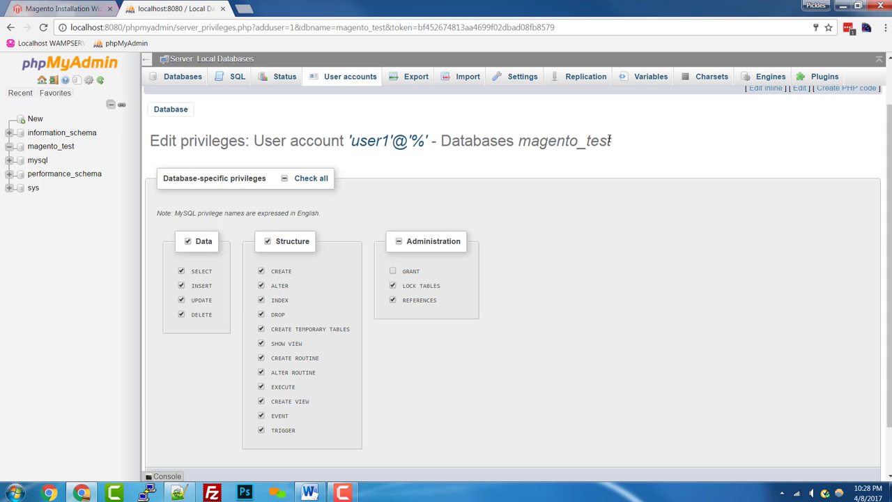
# Set the installer's database name to magento_test, user to user1, and retype the user's password.
pyautogui.click(42, 7)
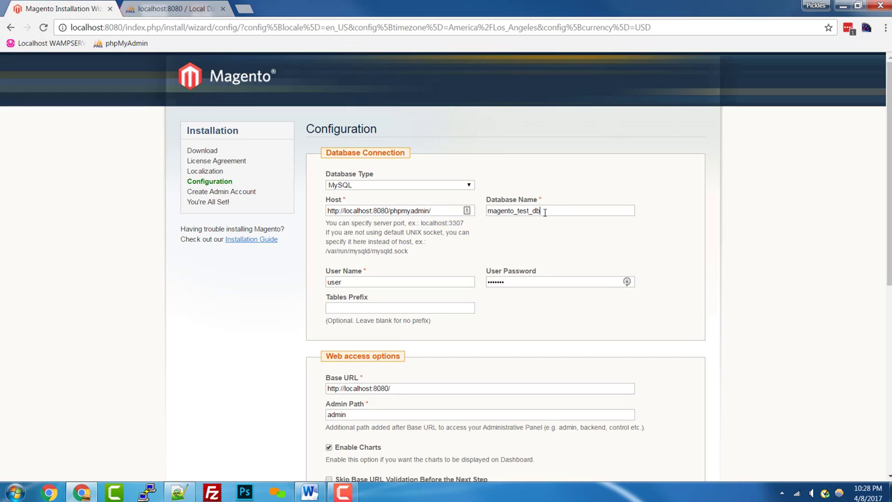
pyautogui.moveTo(545, 212)
pyautogui.mouseDown()
pyautogui.moveTo(523, 212)
pyautogui.moveTo(529, 215)
pyautogui.mouseUp()
pyautogui.press('BackSpace')
pyautogui.press('Tab')
pyautogui.click(442, 284)
pyautogui.write('1')
pyautogui.doubleClick(507, 281)
pyautogui.write('123456789')
pyautogui.scroll(-3, 390, 282)
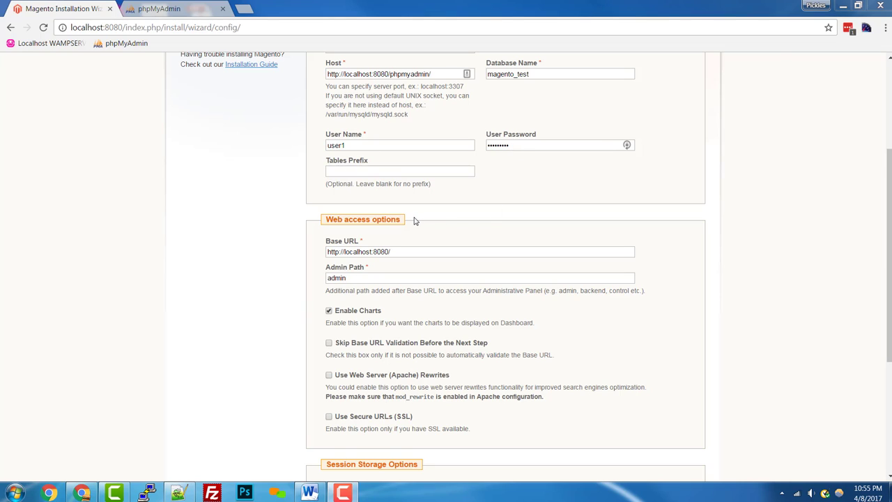
pyautogui.tripleClick(433, 255)
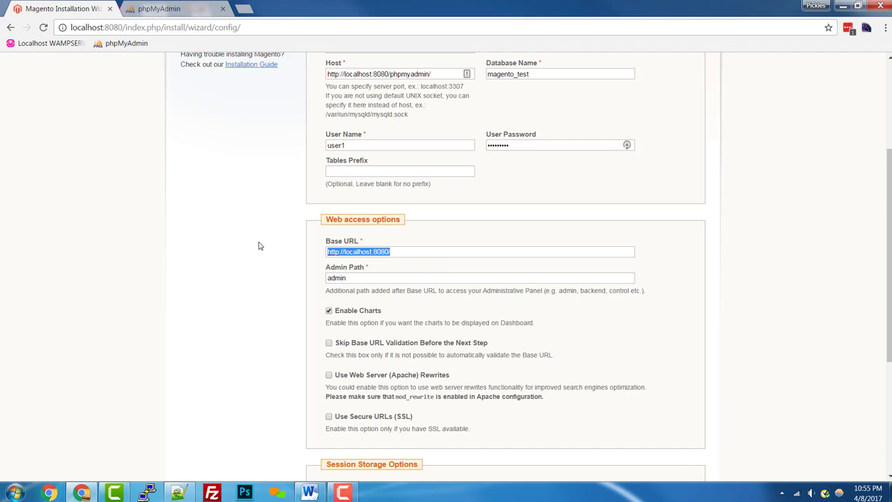
pyautogui.scroll(-3, 258, 246)
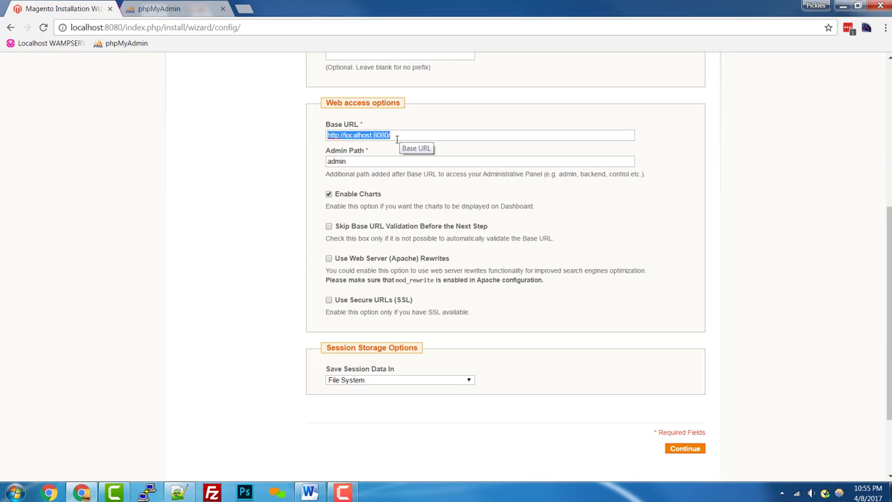
pyautogui.write('http://127.0.0.1:8080/')
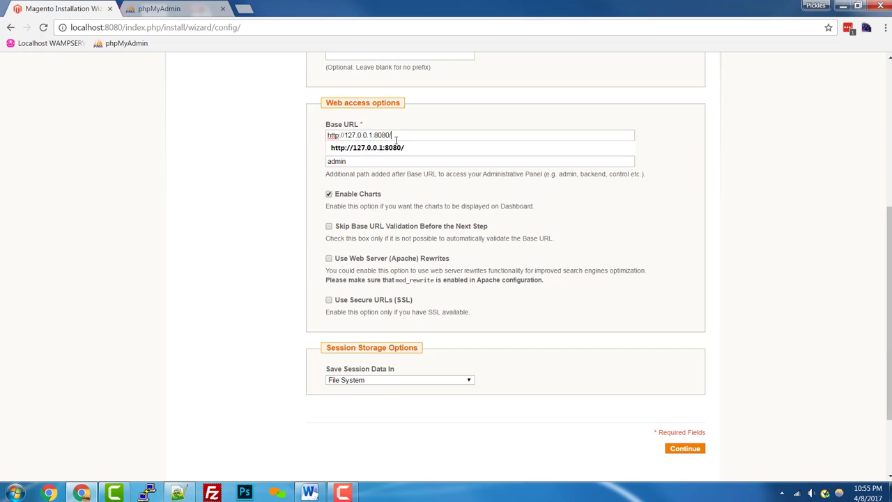
pyautogui.click(395, 132)
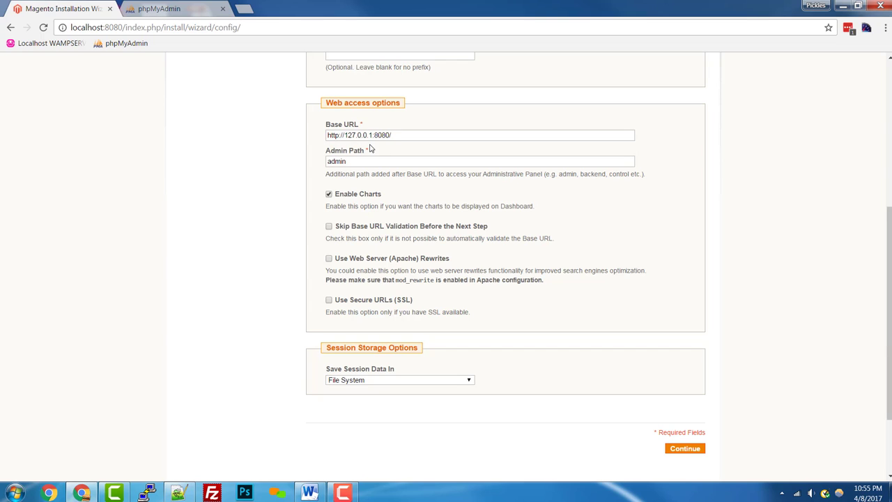
pyautogui.moveTo(374, 135); pyautogui.dragTo(404, 135)
pyautogui.click(427, 140)
pyautogui.scroll(2, 426, 149)
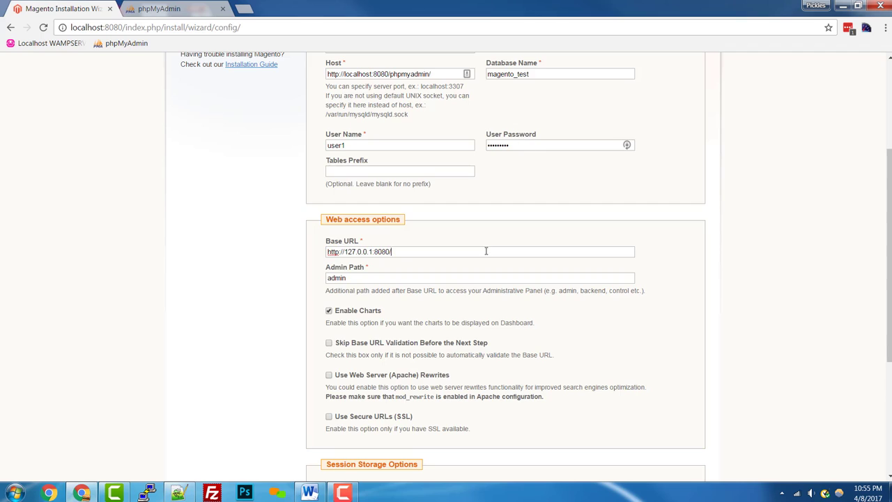
pyautogui.scroll(-1, 485, 251)
pyautogui.scroll(-1, 486, 251)
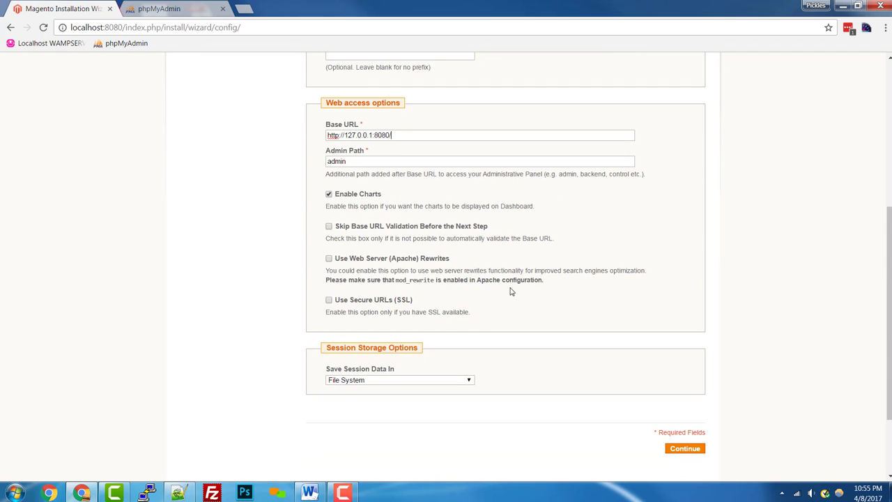
pyautogui.click(697, 450)
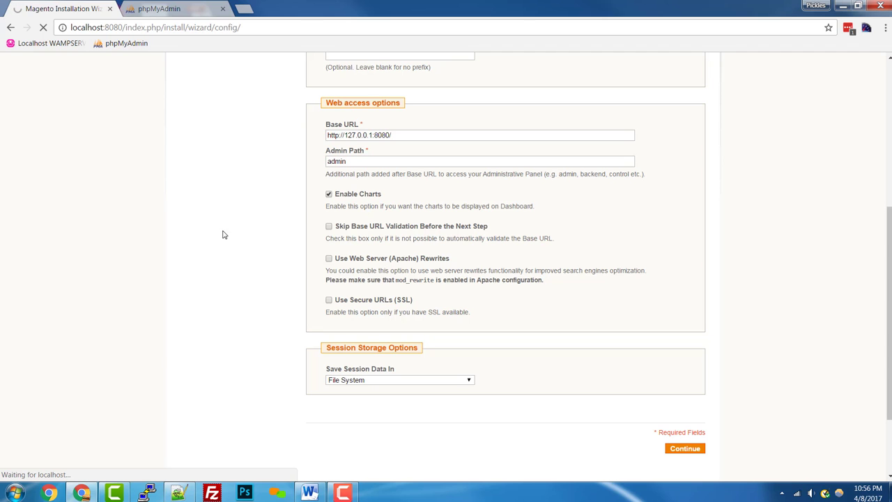
pyautogui.scroll(3, 223, 233)
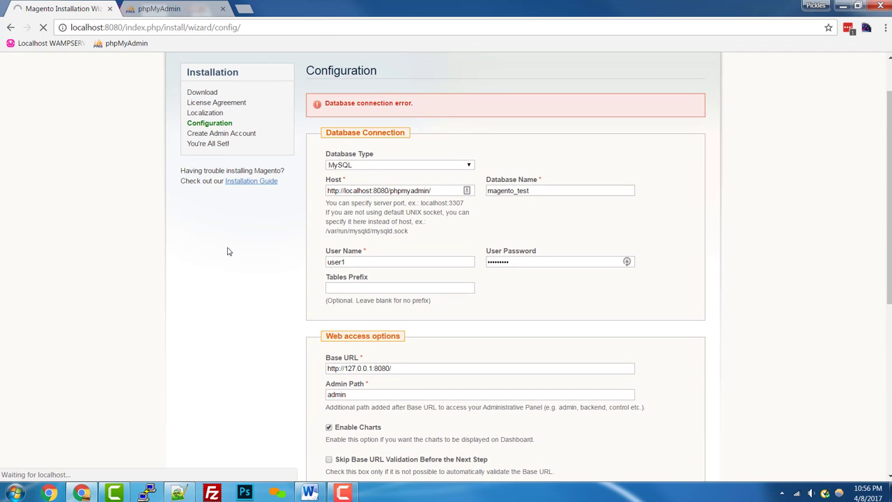
pyautogui.scroll(-3, 228, 250)
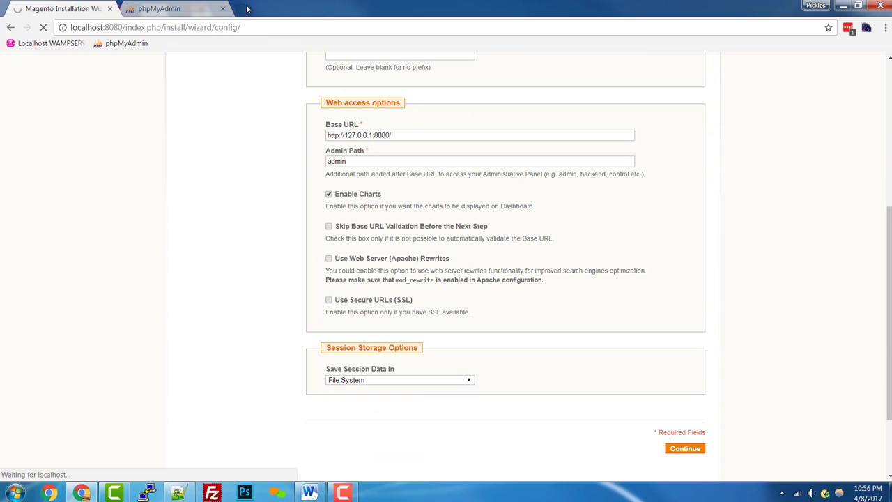
pyautogui.click(247, 8)
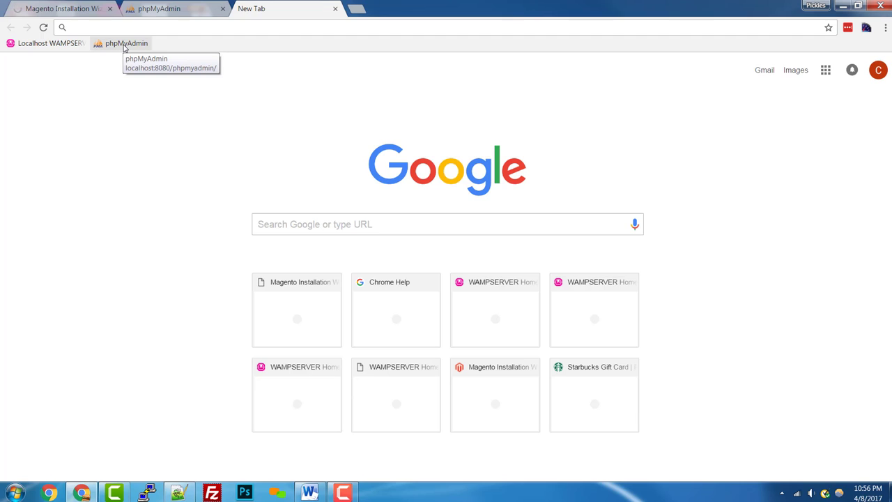
# Log back in to phpMyAdmin, check magento_test's Magento tables, then return to the installer.
pyautogui.click(46, 46)
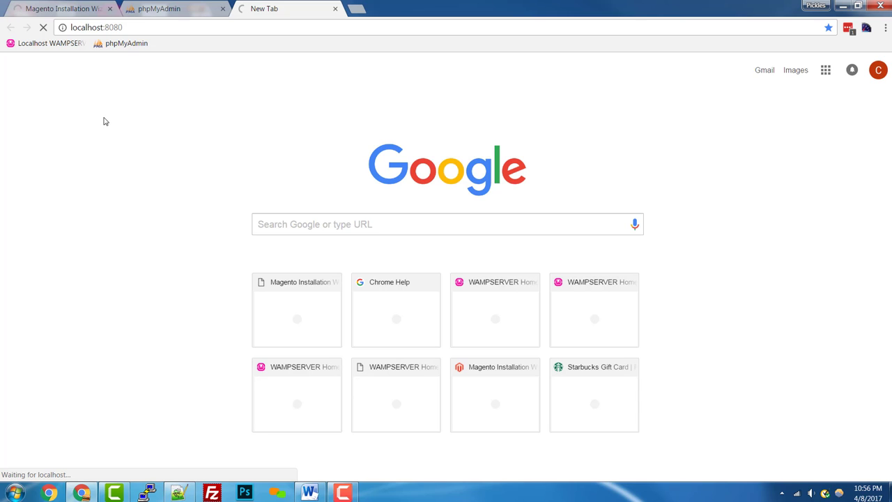
pyautogui.click(151, 5)
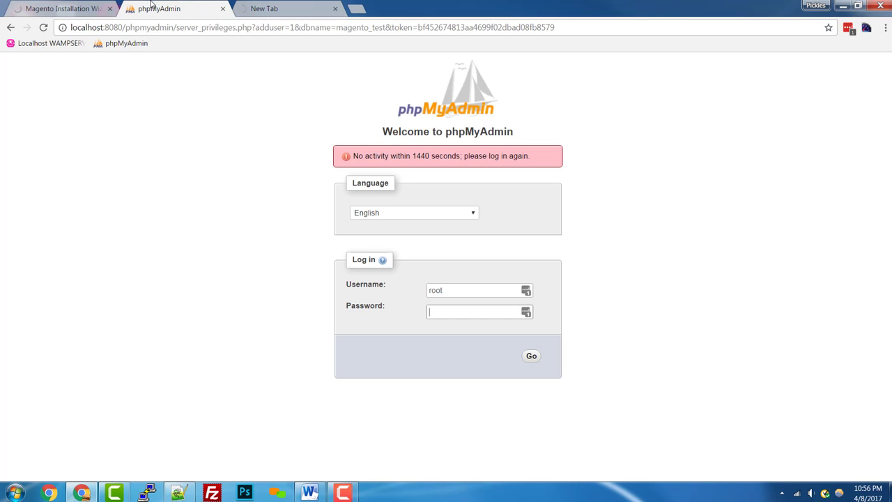
pyautogui.click(533, 358)
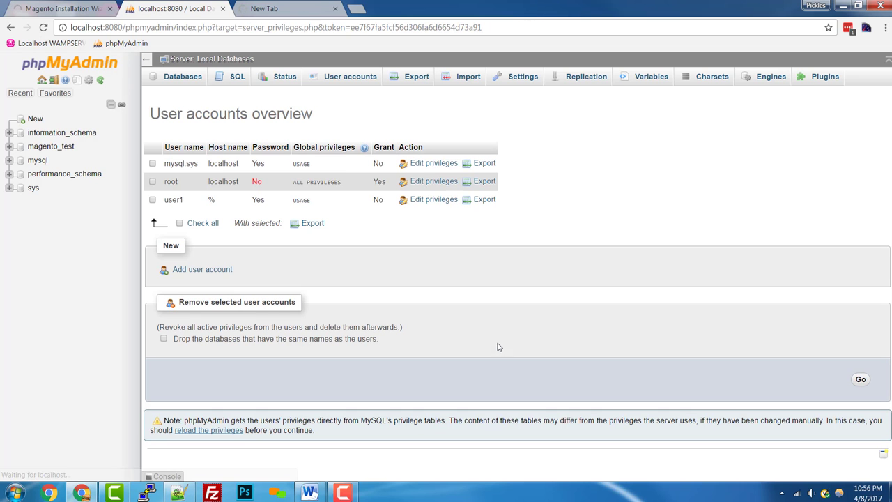
pyautogui.click(70, 8)
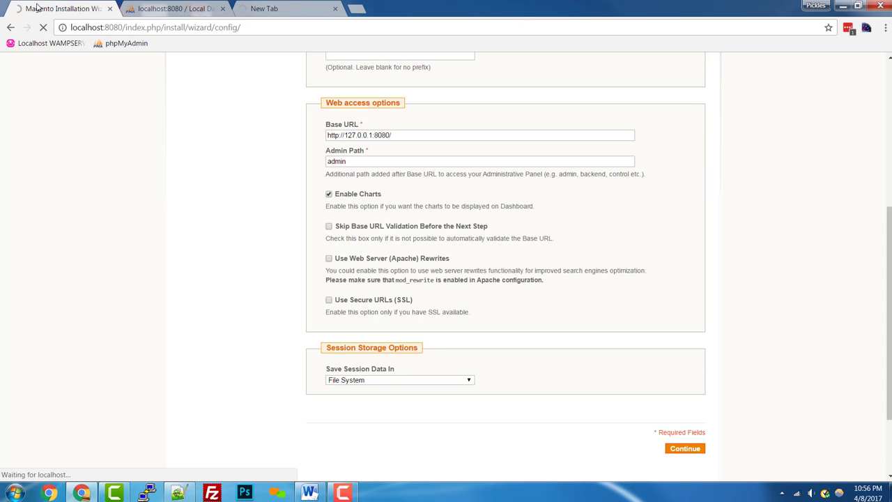
pyautogui.click(209, 7)
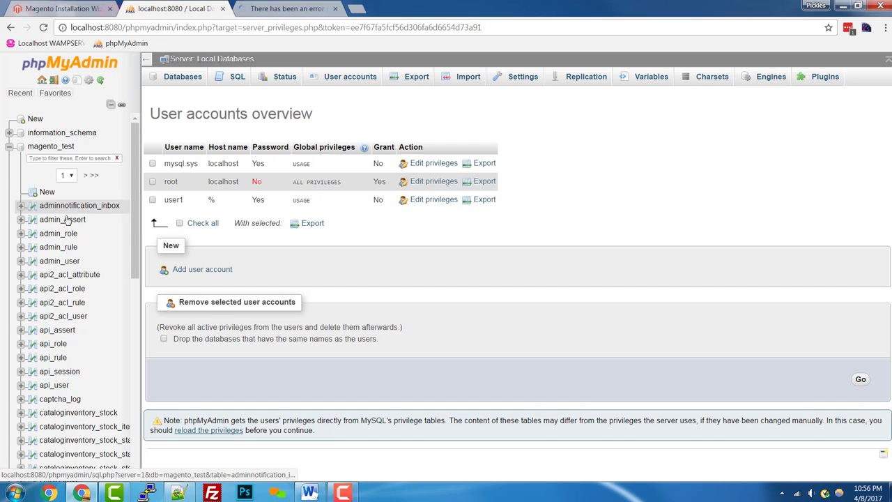
pyautogui.scroll(-5, 75, 301)
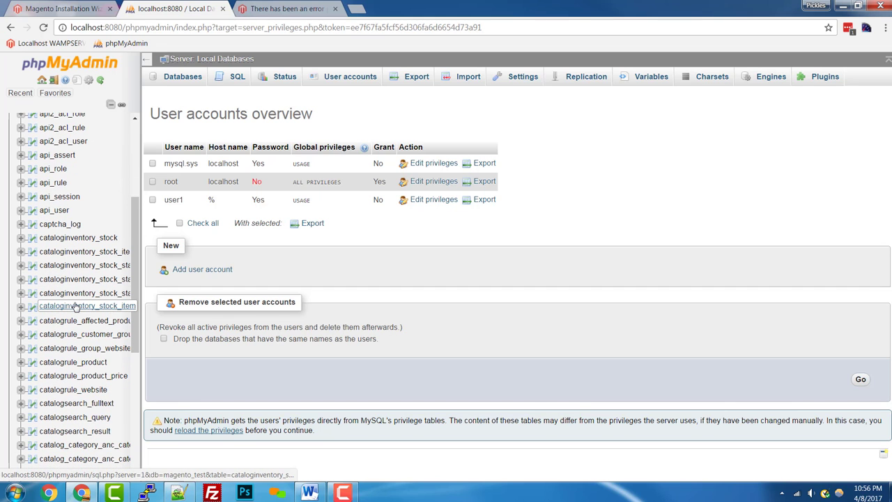
pyautogui.moveTo(138, 273); pyautogui.dragTo(127, 398)
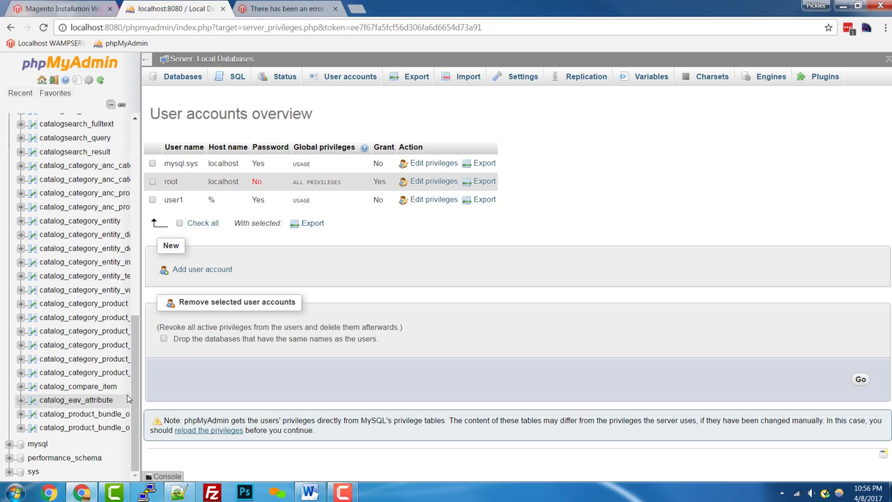
pyautogui.click(60, 9)
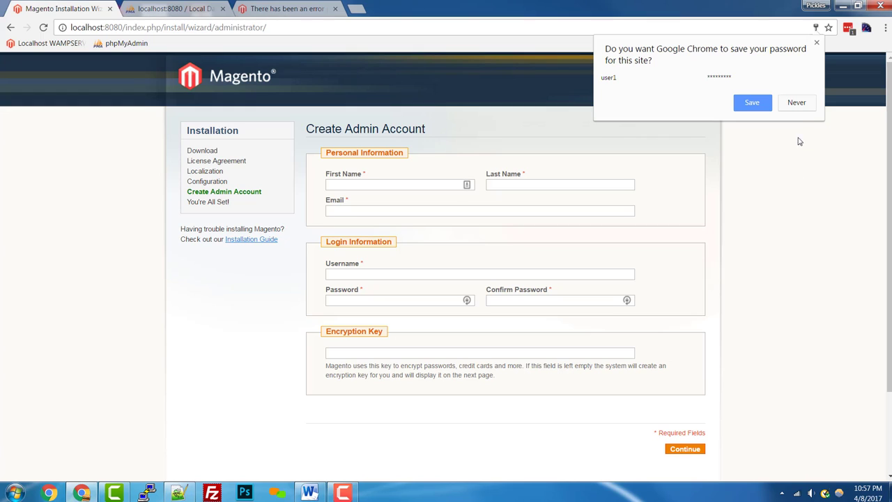
# Decline the password save prompt and autofill the admin's first name, last name and e-mail.
pyautogui.click(797, 104)
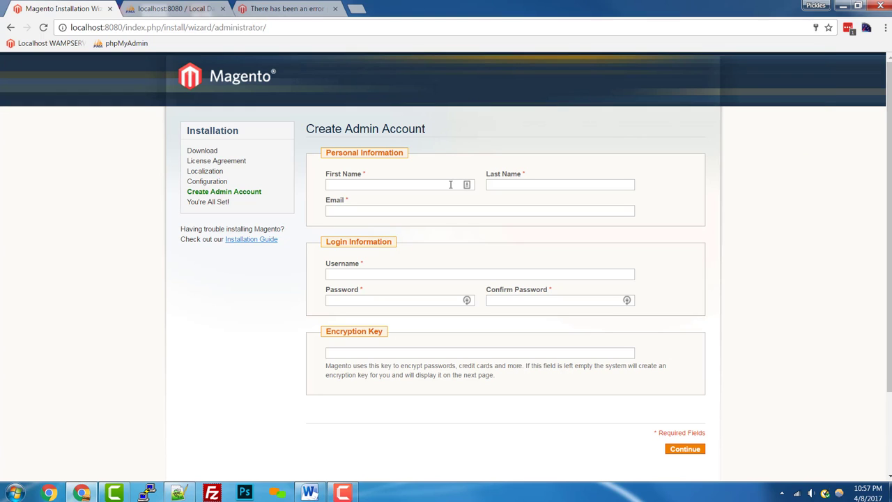
pyautogui.click(374, 188)
pyautogui.write('Chr')
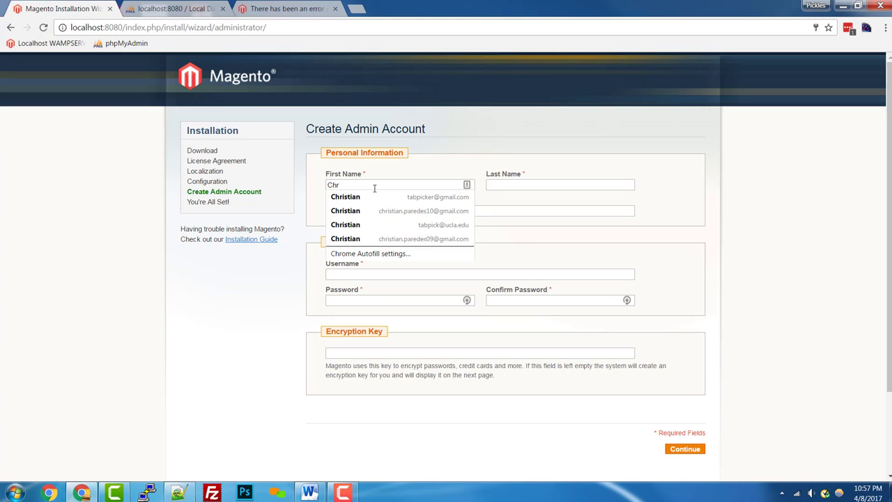
pyautogui.press('Down')
pyautogui.press('Return')
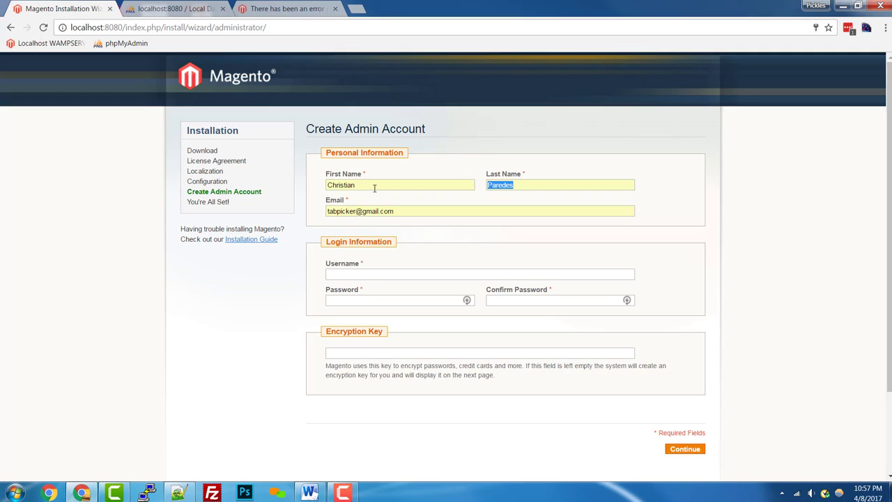
pyautogui.press('Tab')
pyautogui.press('Tab')
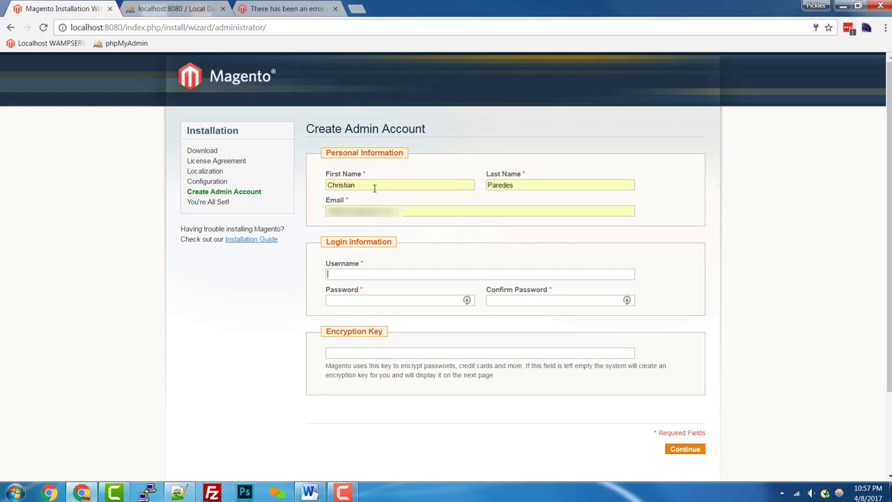
# Enter admin username user1 with its password twice, leave Encryption Key empty, and submit.
pyautogui.write('user1*********')
pyautogui.press('Tab')
pyautogui.write('*********')
pyautogui.click(491, 354)
pyautogui.click(692, 451)
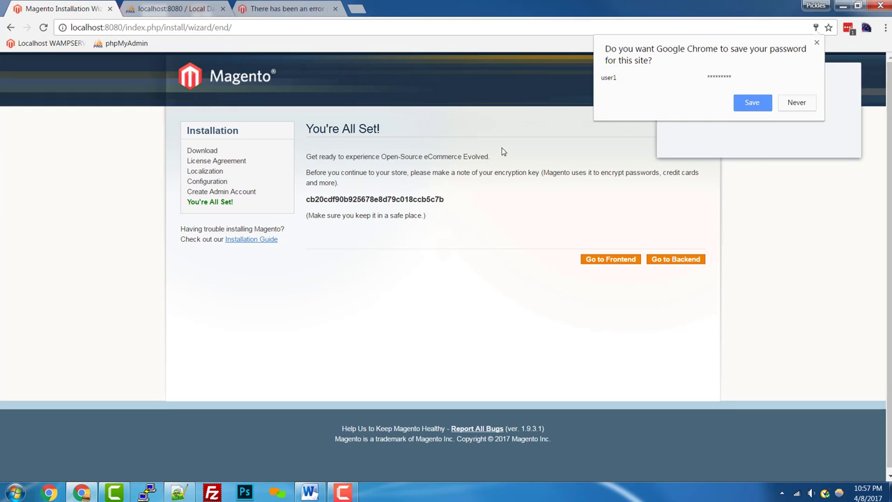
# Decline the Chrome and LastPass password prompts and highlight the generated encryption key.
pyautogui.click(797, 102)
pyautogui.click(789, 141)
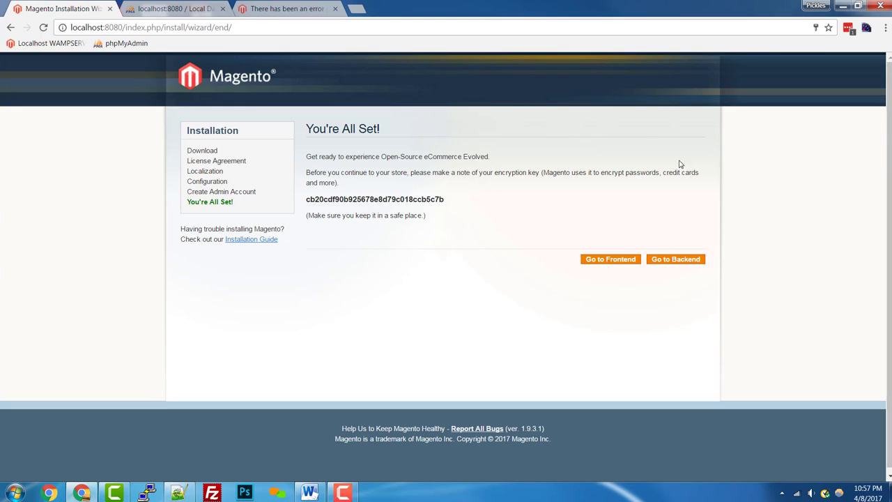
pyautogui.moveTo(476, 207); pyautogui.dragTo(508, 200)
pyautogui.click(316, 200)
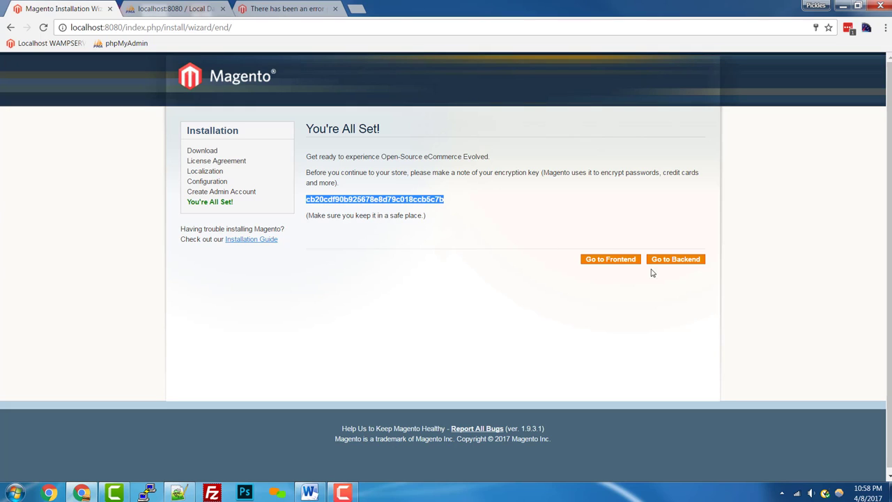
# Open the Go to Frontend link in a new browser tab.
pyautogui.rightClick(611, 262)
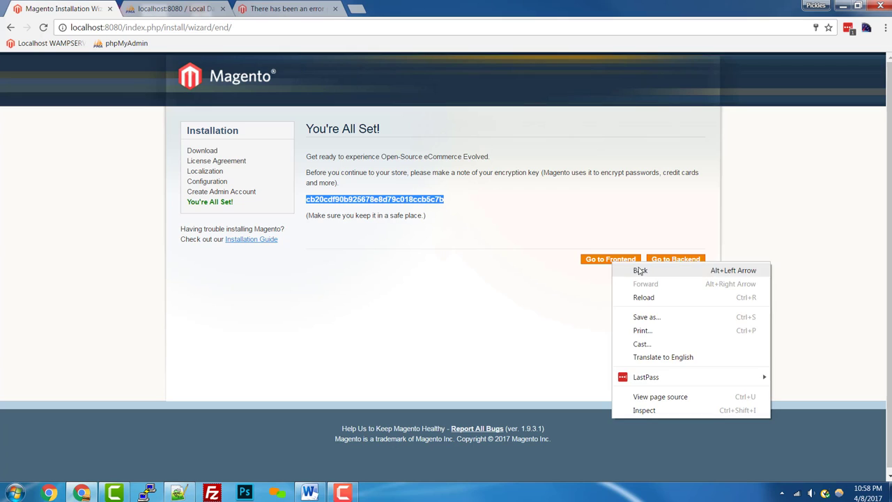
pyautogui.click(615, 269)
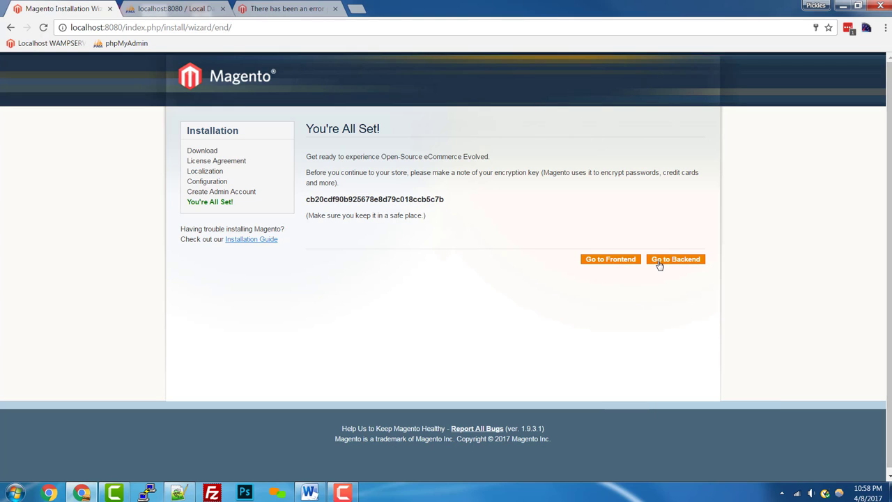
pyautogui.rightClick(621, 265)
pyautogui.click(619, 262)
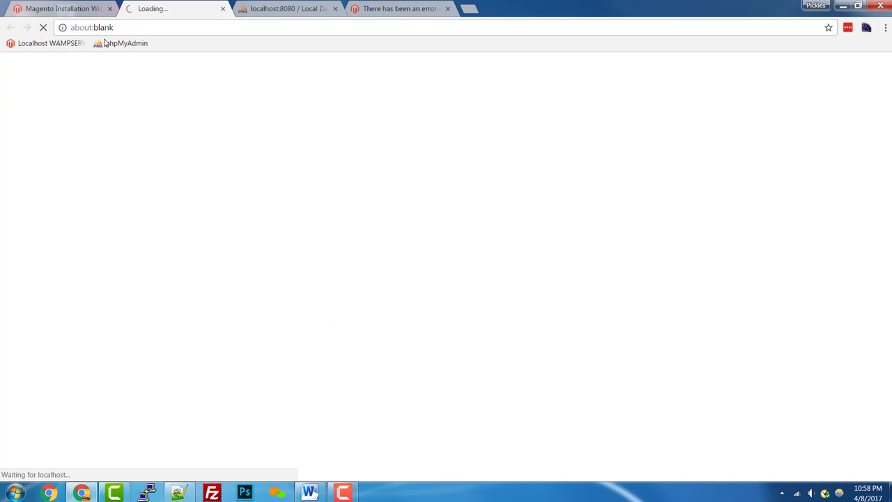
# Check that the storefront Home page loads at 127.0.0.1:8080, then go back to the You're All Set! tab.
pyautogui.click(70, 8)
pyautogui.click(177, 8)
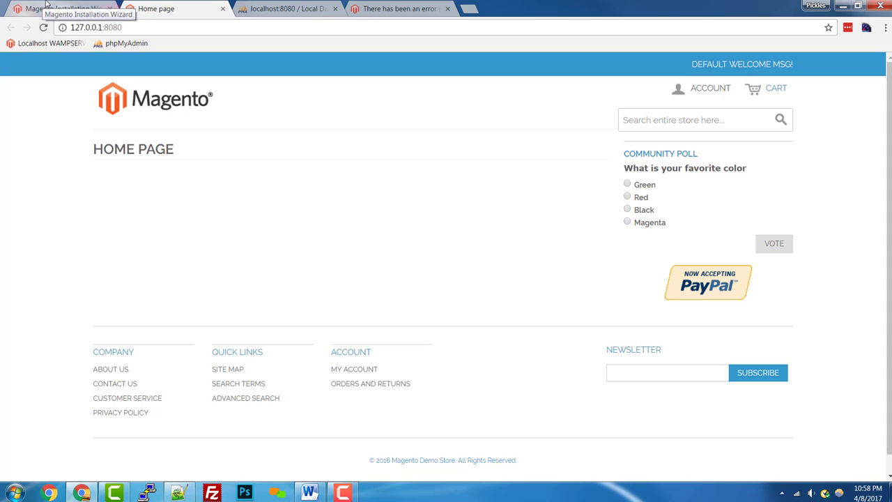
pyautogui.click(46, 5)
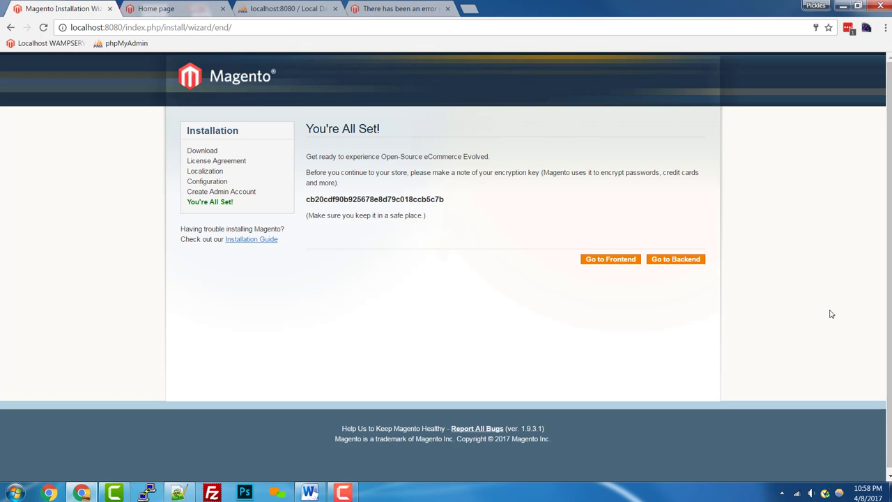
# Open Go to Backend and log in with the new admin user name and password.
pyautogui.click(680, 261)
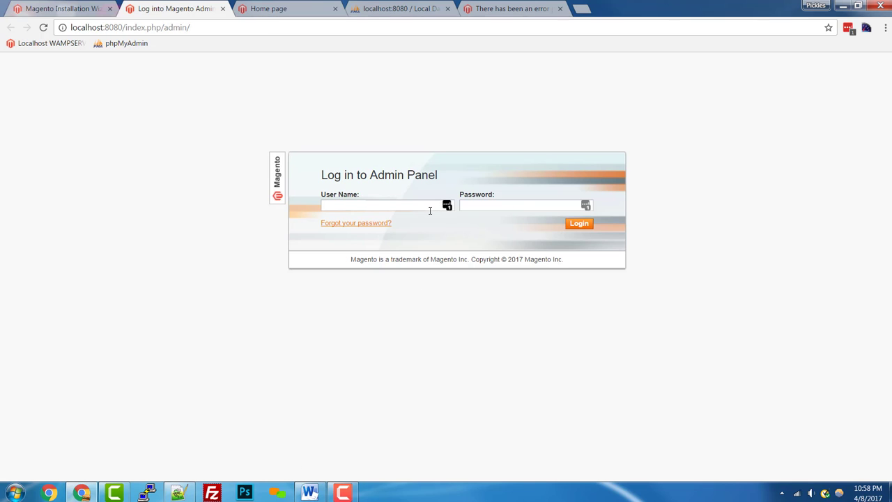
pyautogui.write('user1')
pyautogui.press('Tab')
pyautogui.write('***')
pyautogui.click(584, 225)
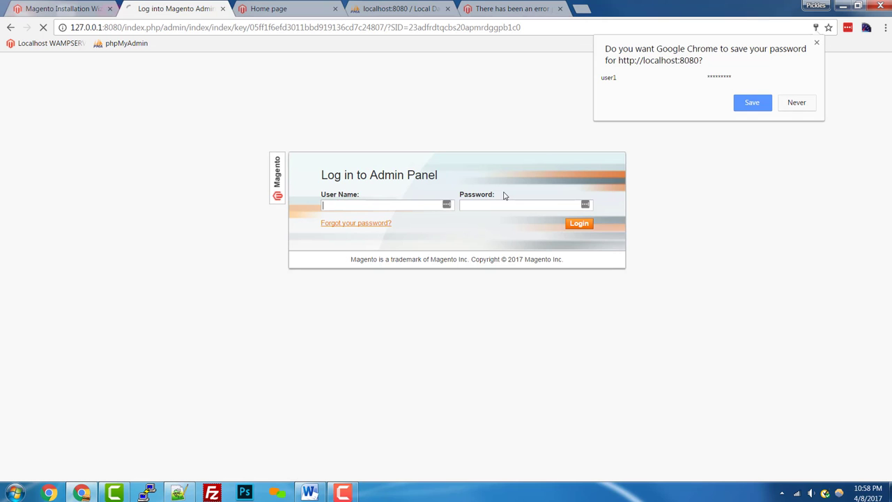
# Dismiss the save-password prompts, re-enter the admin credentials and log in to reach the Dashboard.
pyautogui.click(807, 106)
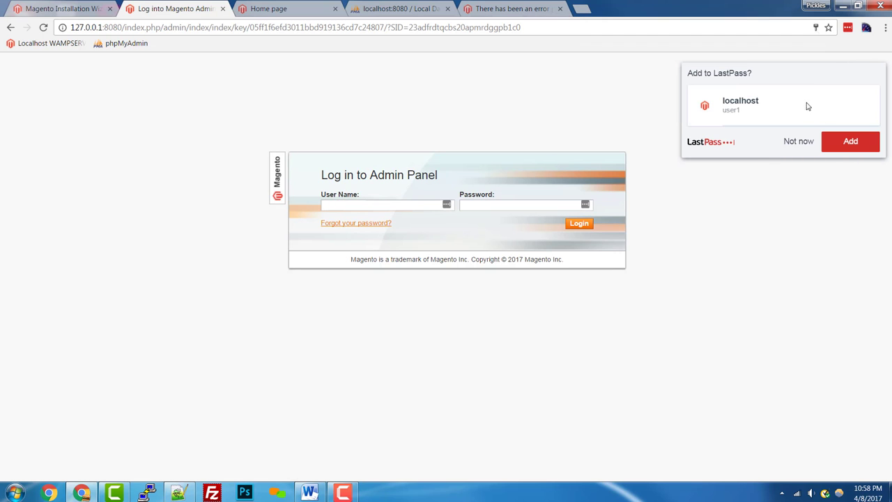
pyautogui.click(795, 142)
pyautogui.click(334, 203)
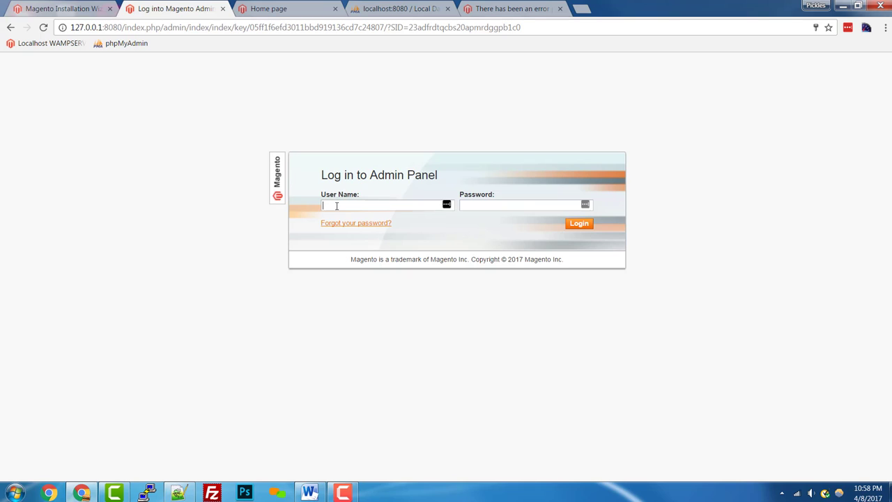
pyautogui.write('user`11')
pyautogui.press('Tab')
pyautogui.click(579, 224)
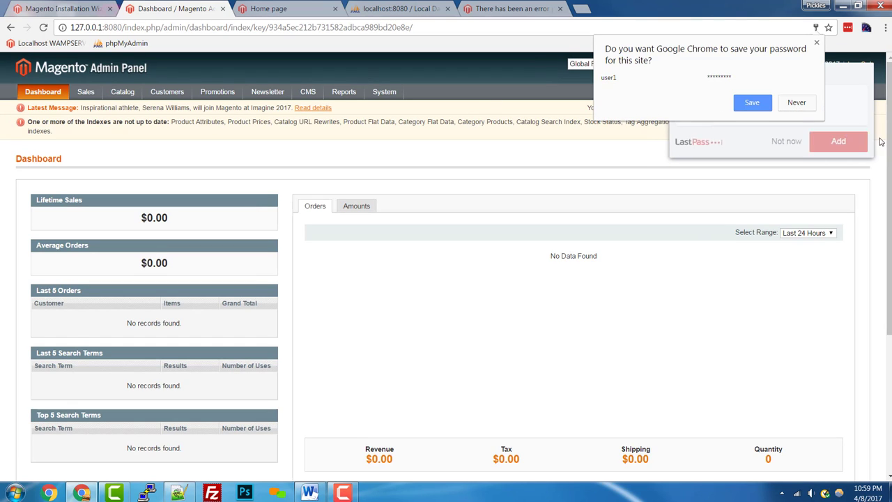
# Decline the Chrome and LastPass save prompts and review the Dashboard's $0.00 revenue and outdated-index notice.
pyautogui.click(797, 103)
pyautogui.click(793, 142)
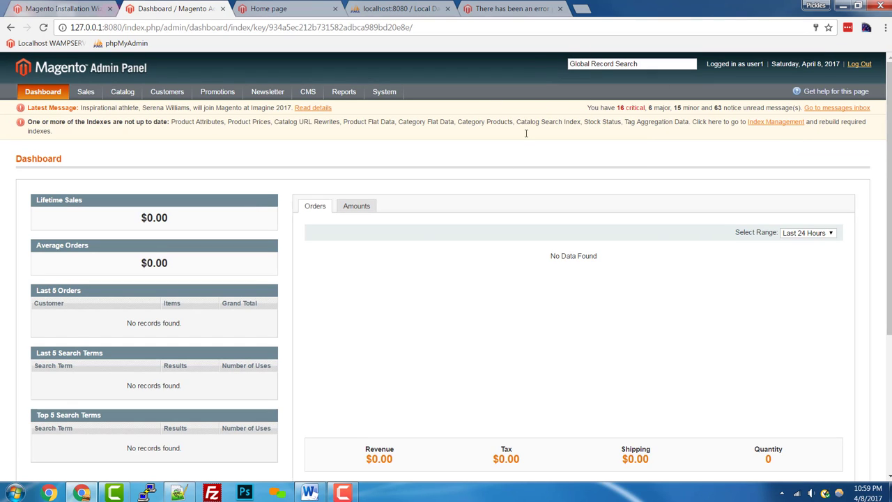
pyautogui.scroll(-5, 367, 356)
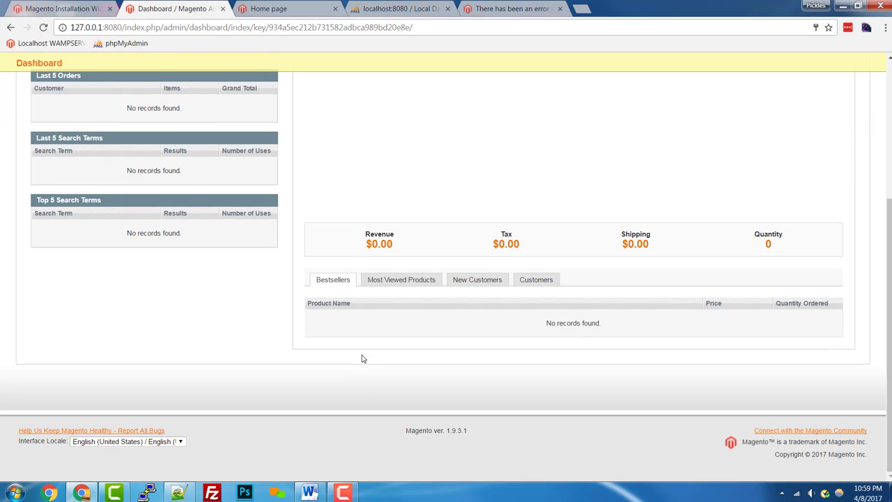
pyautogui.scroll(3, 361, 358)
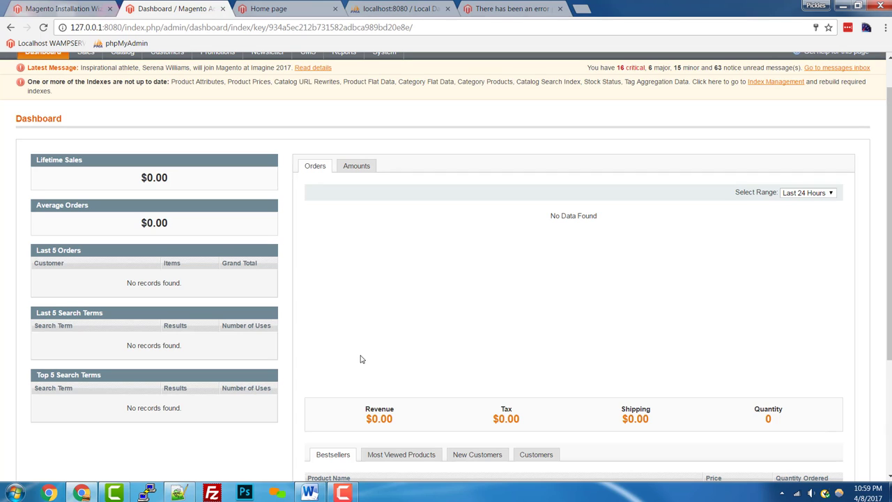
pyautogui.scroll(1, 192, 307)
pyautogui.moveTo(103, 95)
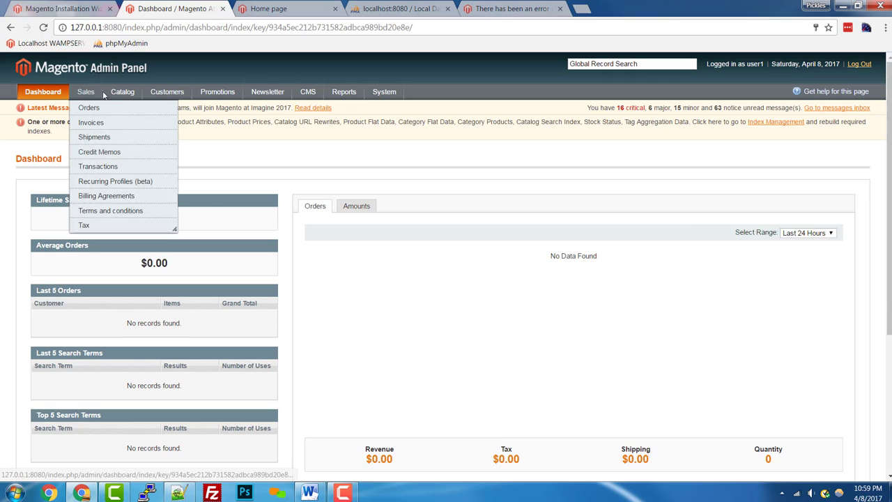